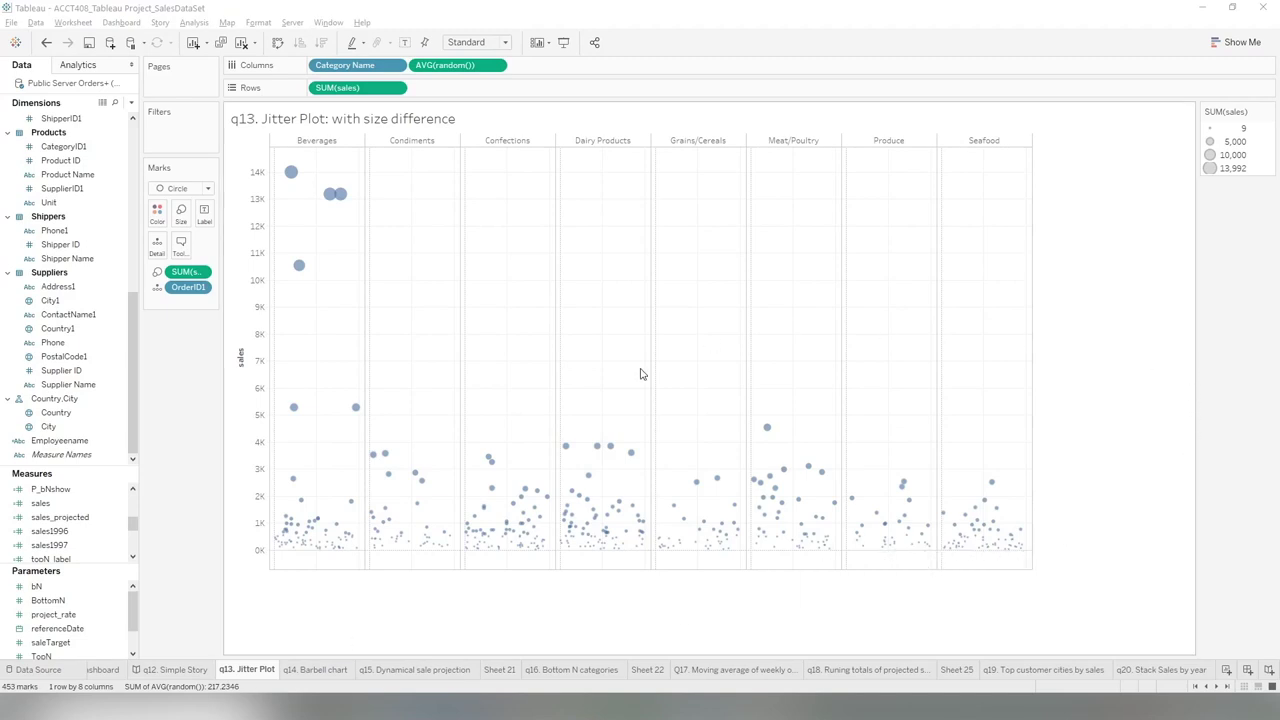
# - Preview the finished q14 barbell and q13 jitter plot sheets
pyautogui.click(316, 672)
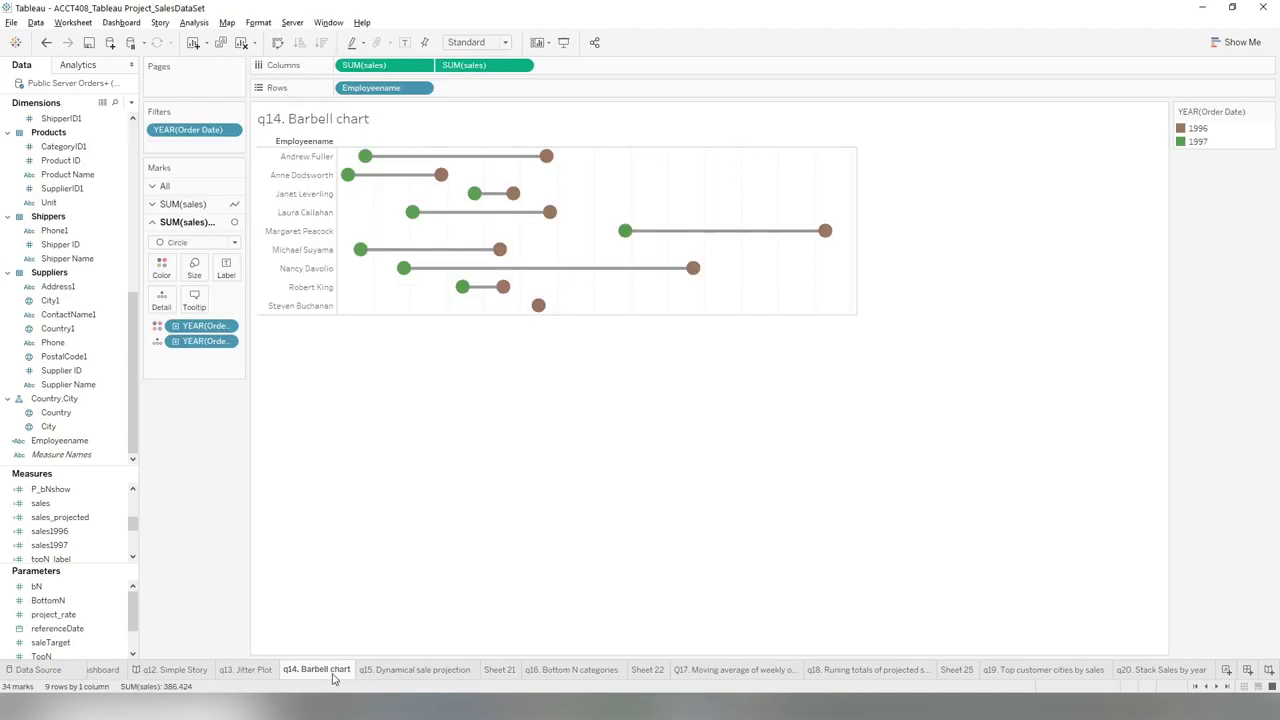
pyautogui.click(252, 669)
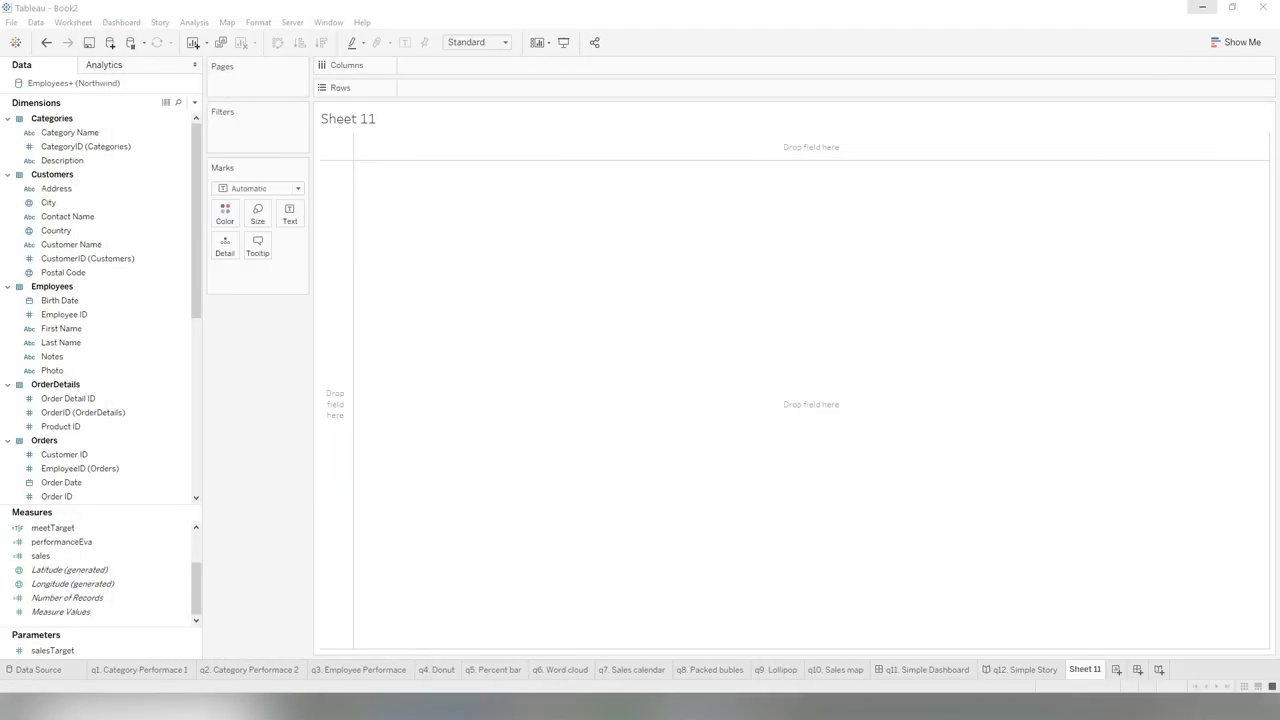
# - Plot SUM(sales) by Category Name on Sheet 11 using circle marks
pyautogui.moveTo(40, 555)
pyautogui.mouseDown()
pyautogui.moveTo(203, 509)
pyautogui.moveTo(536, 89)
pyautogui.mouseUp()
pyautogui.moveTo(88, 138); pyautogui.dragTo(462, 70)
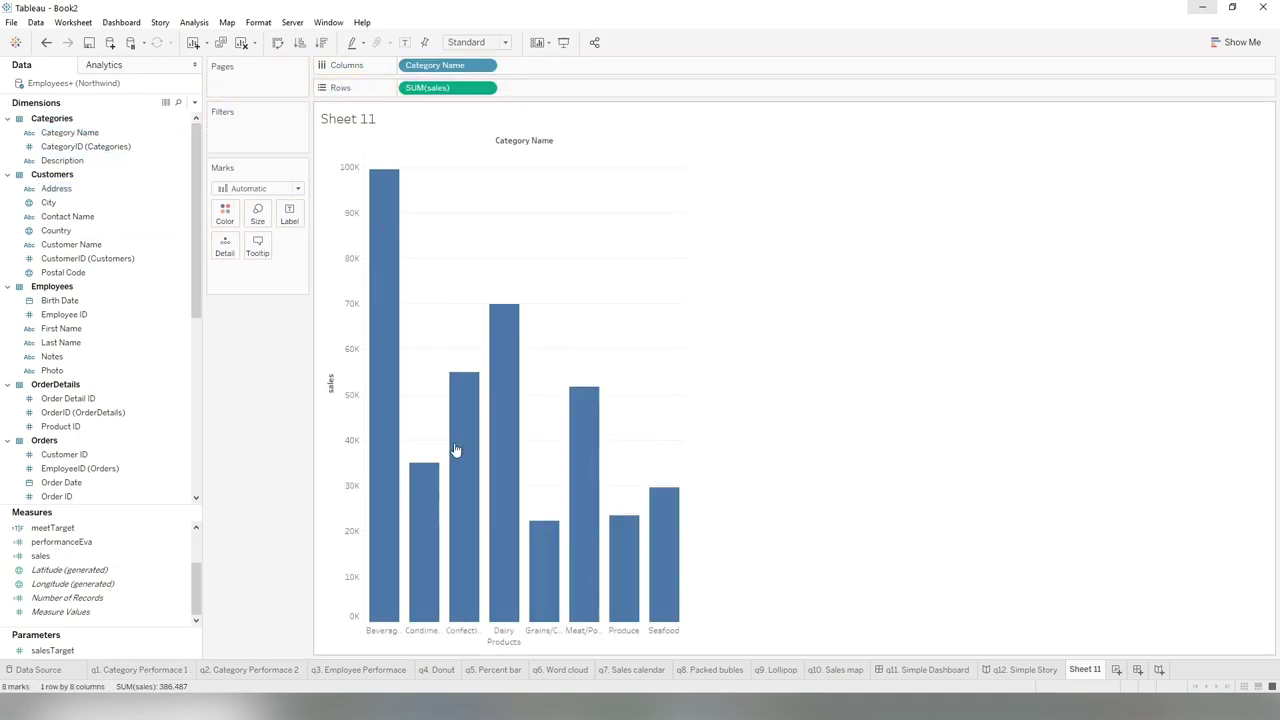
pyautogui.click(296, 188)
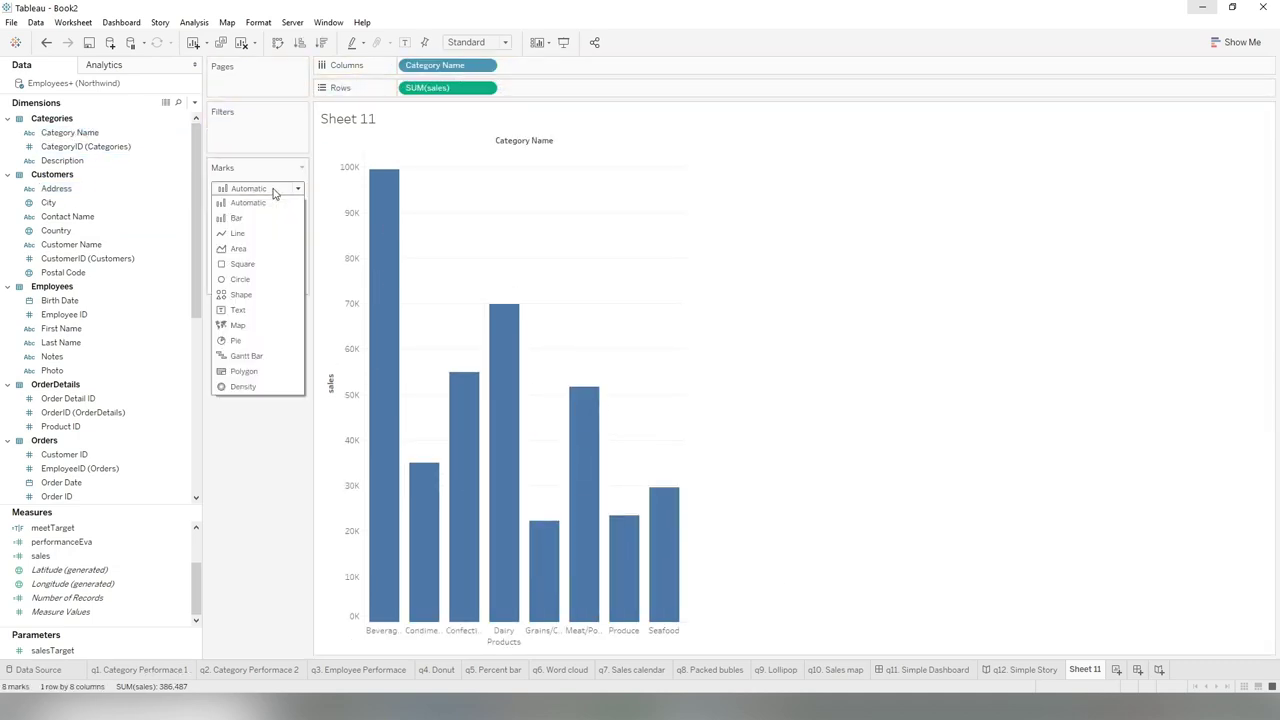
pyautogui.click(241, 279)
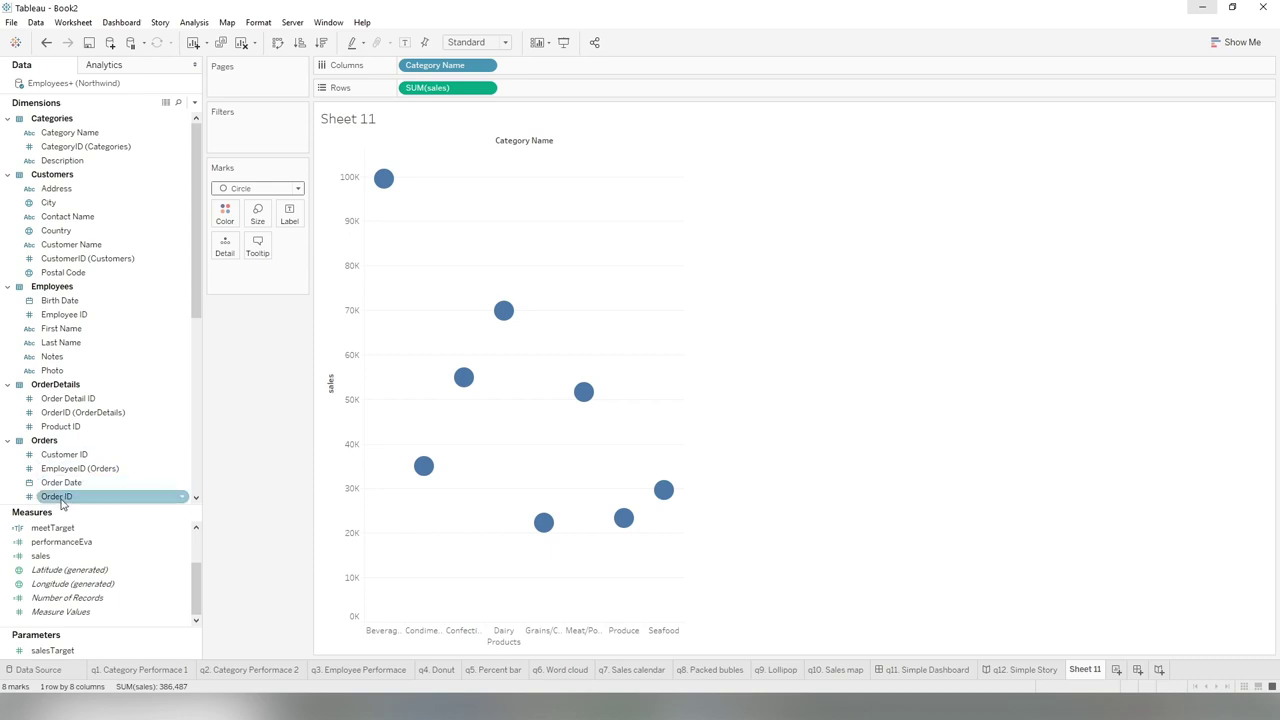
# - Add Order ID to Detail and size each order circle by SUM(sales)
pyautogui.moveTo(61, 503); pyautogui.dragTo(227, 246)
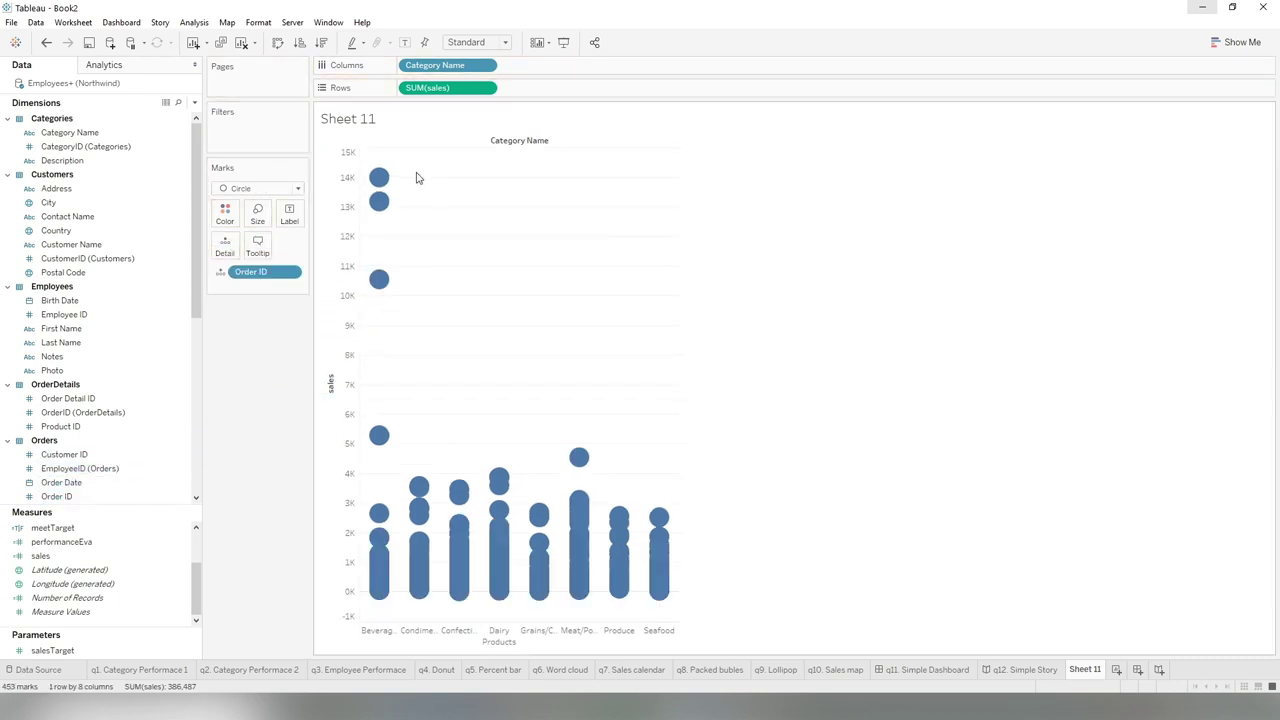
pyautogui.moveTo(375, 537)
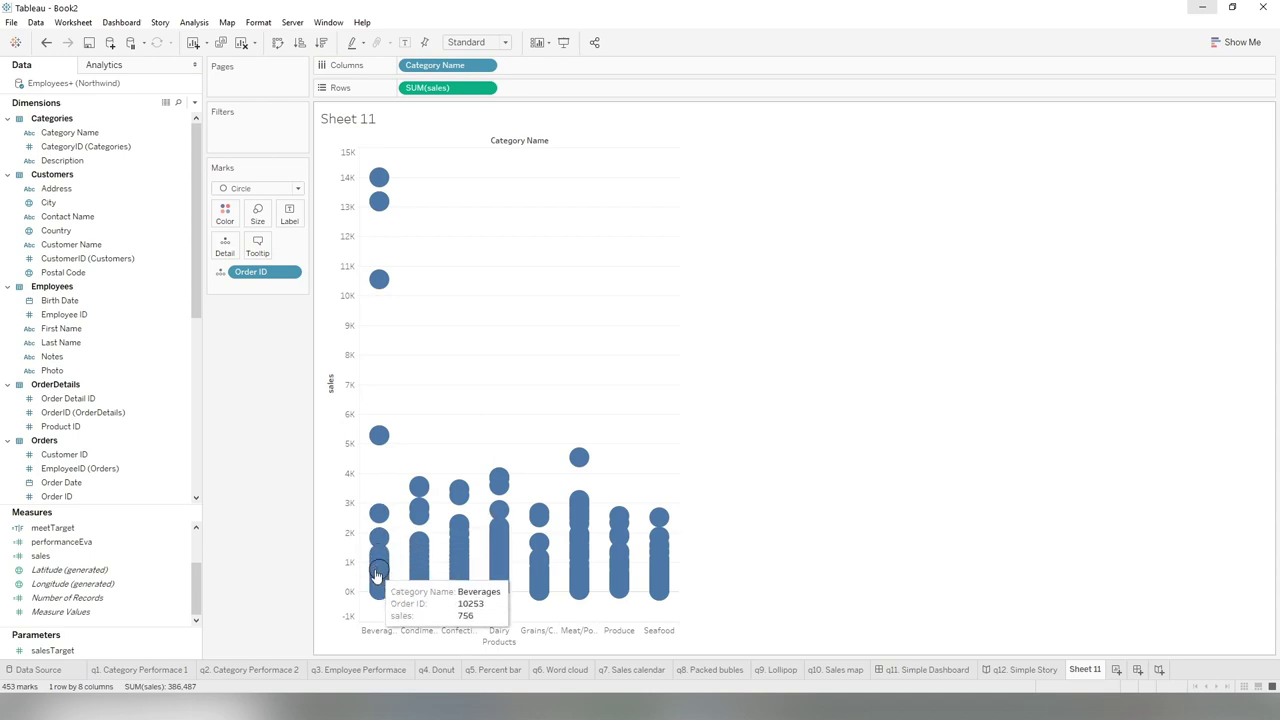
pyautogui.moveTo(386, 582)
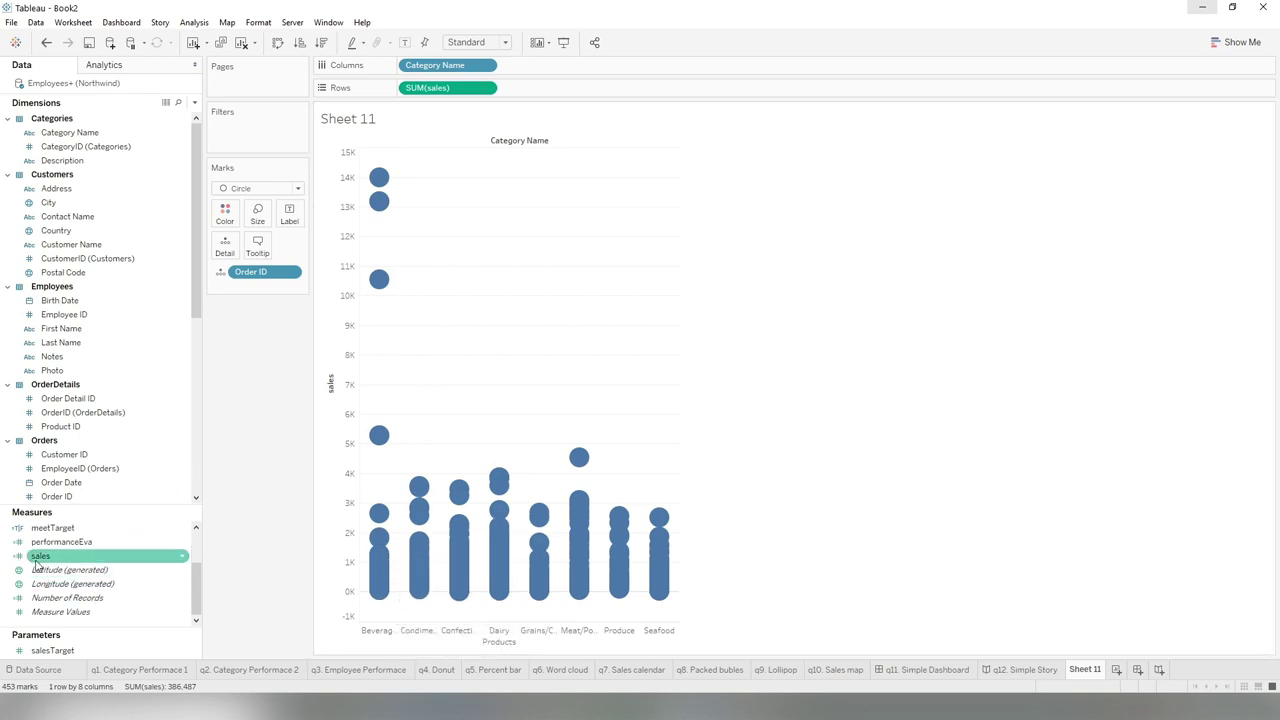
pyautogui.moveTo(41, 560); pyautogui.dragTo(258, 214)
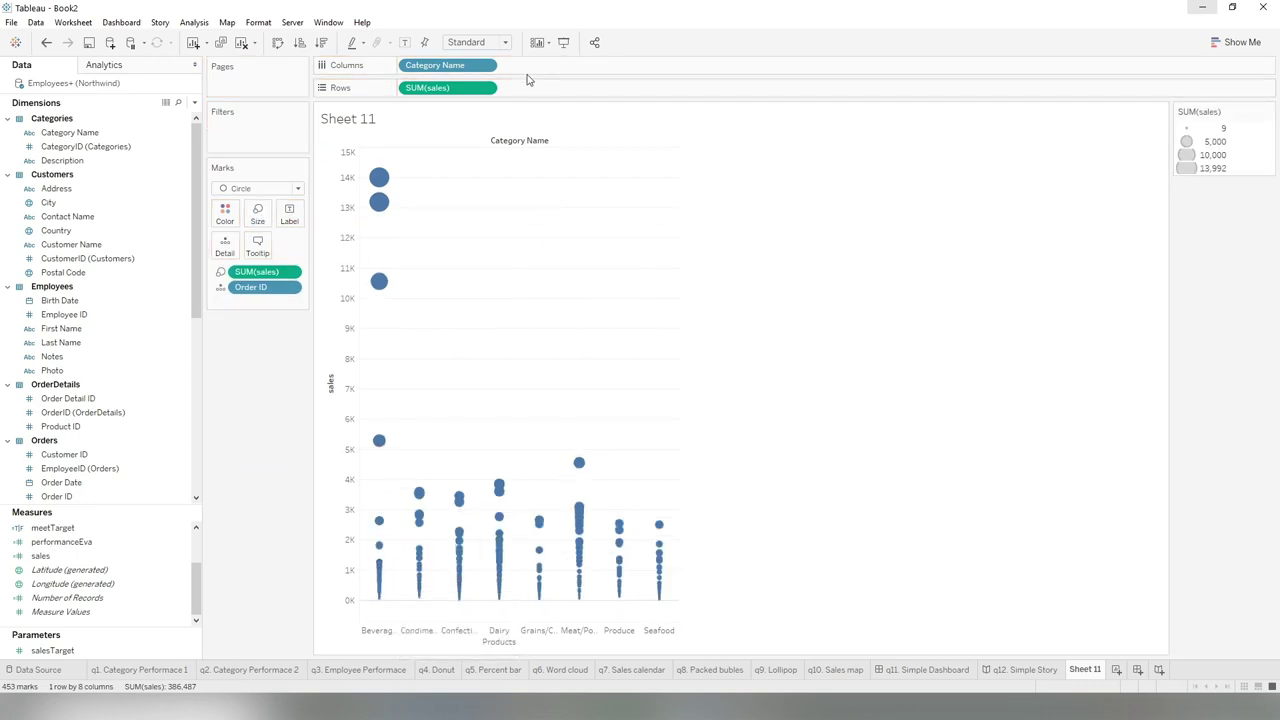
pyautogui.doubleClick(563, 66)
# - Jitter the circles with random() on Columns, hide its axis header, and make the panes taller
pyautogui.write('random(')
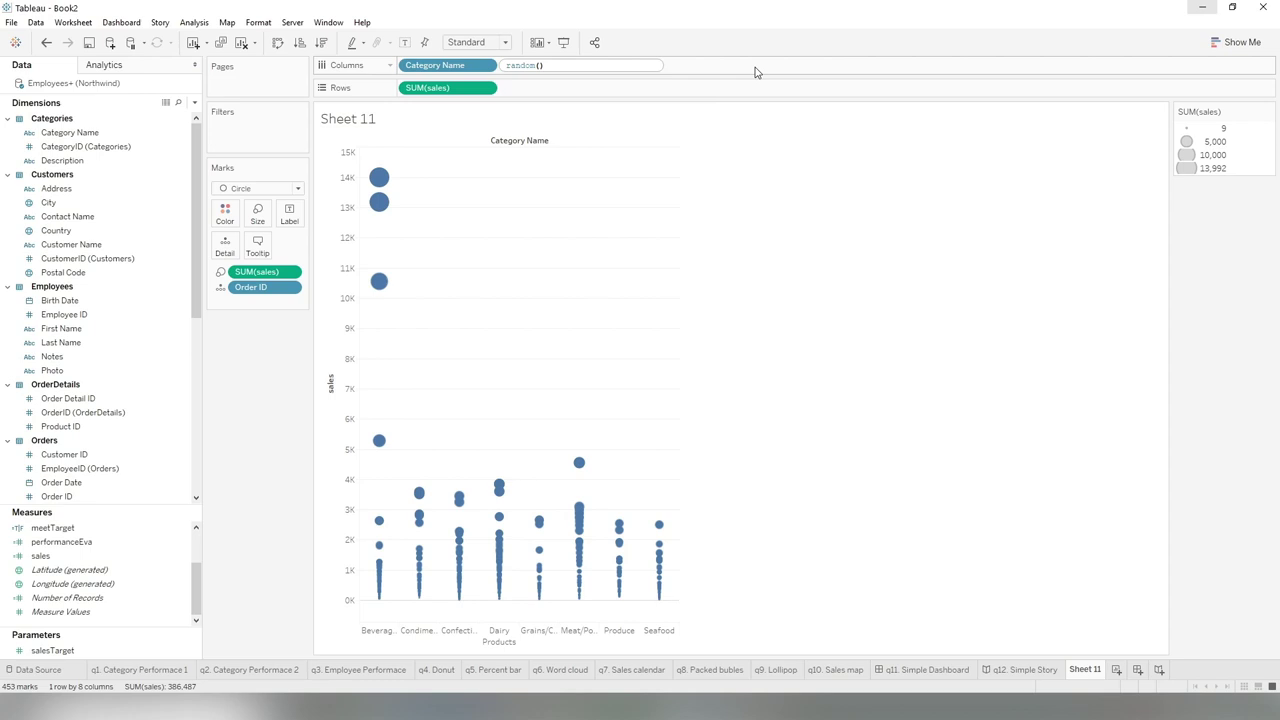
pyautogui.press('Return')
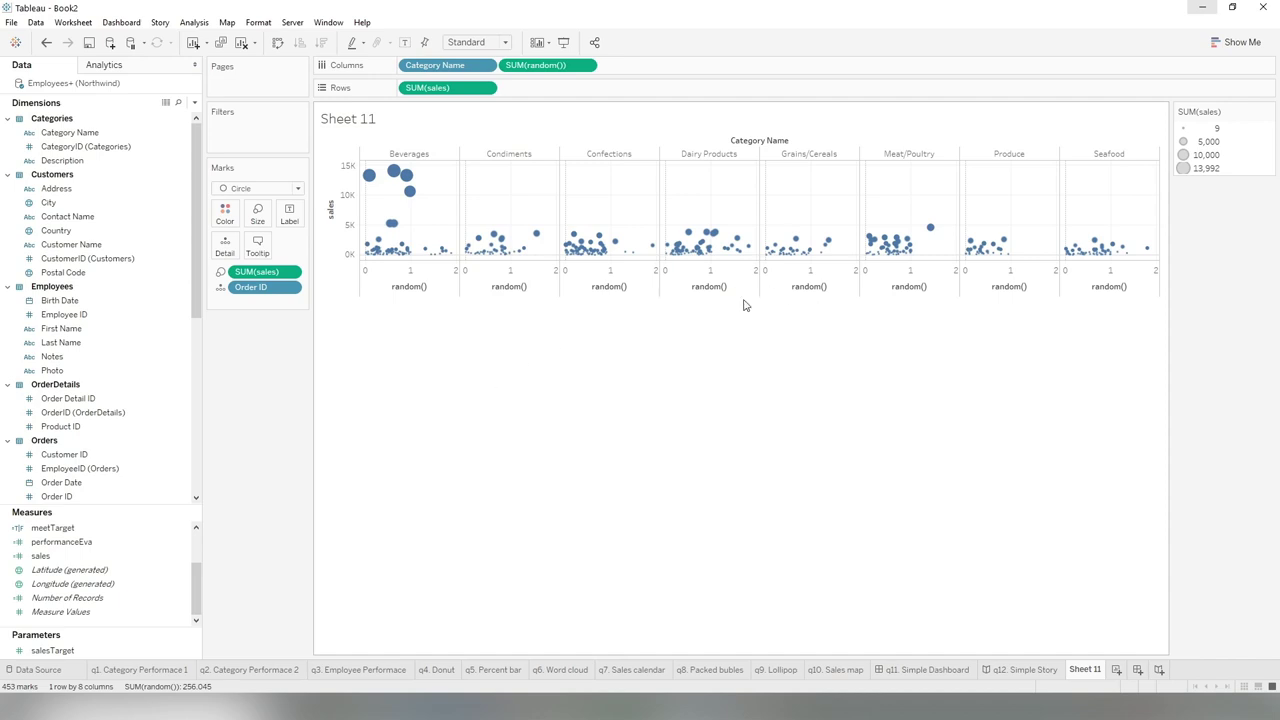
pyautogui.rightClick(614, 290)
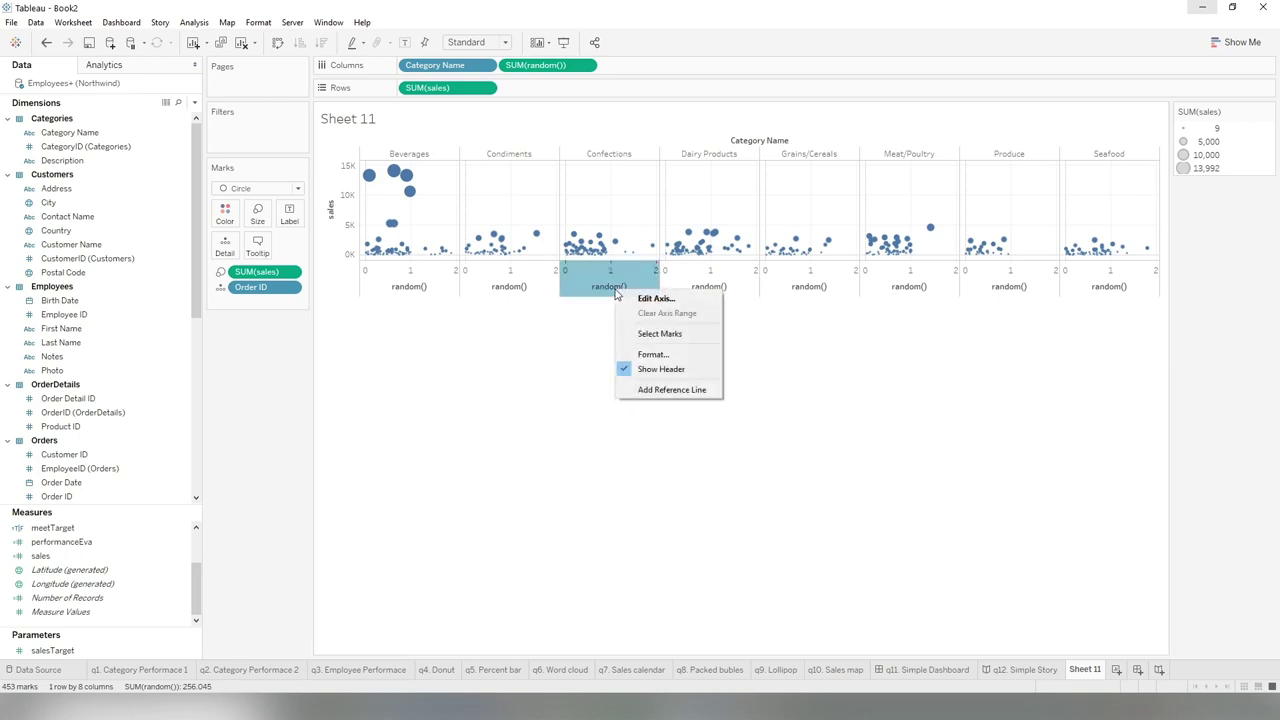
pyautogui.press('Escape')
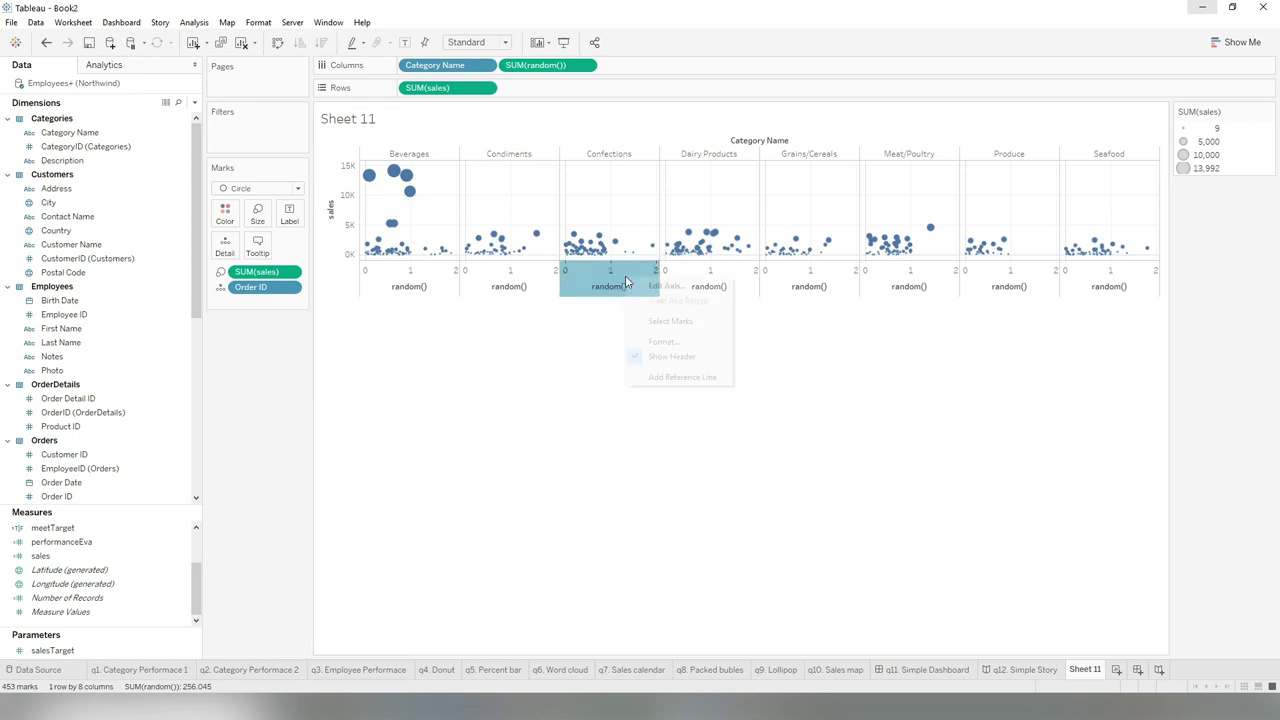
pyautogui.rightClick(626, 278)
pyautogui.press('Escape')
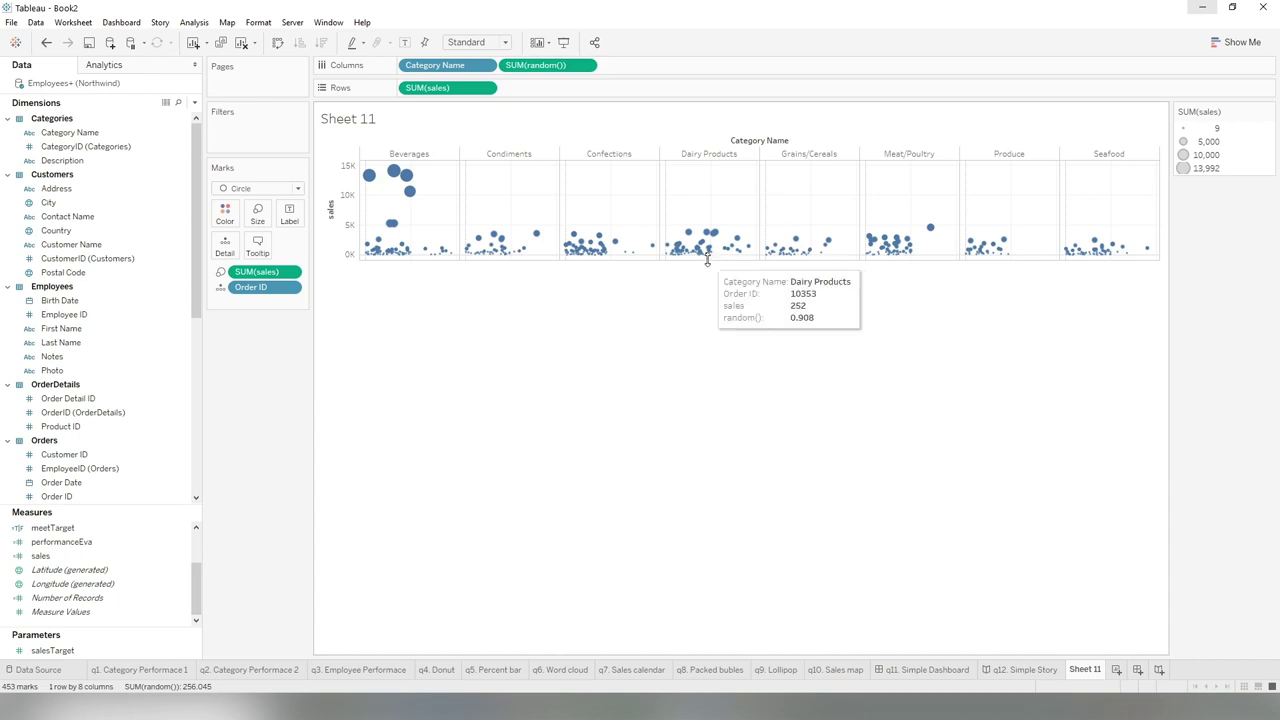
pyautogui.moveTo(706, 264); pyautogui.dragTo(716, 540)
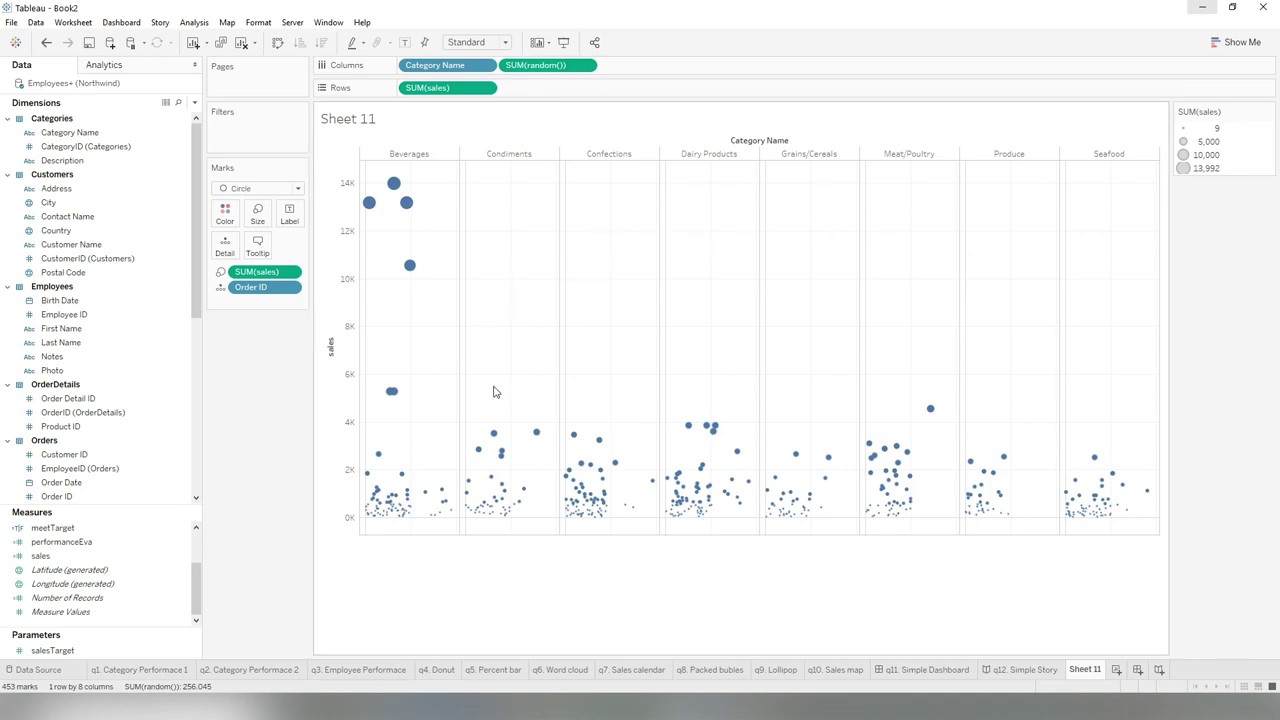
# - Colour the circles a lighter blue and rename the sheet 'q13. Jitter Plot'
pyautogui.click(225, 213)
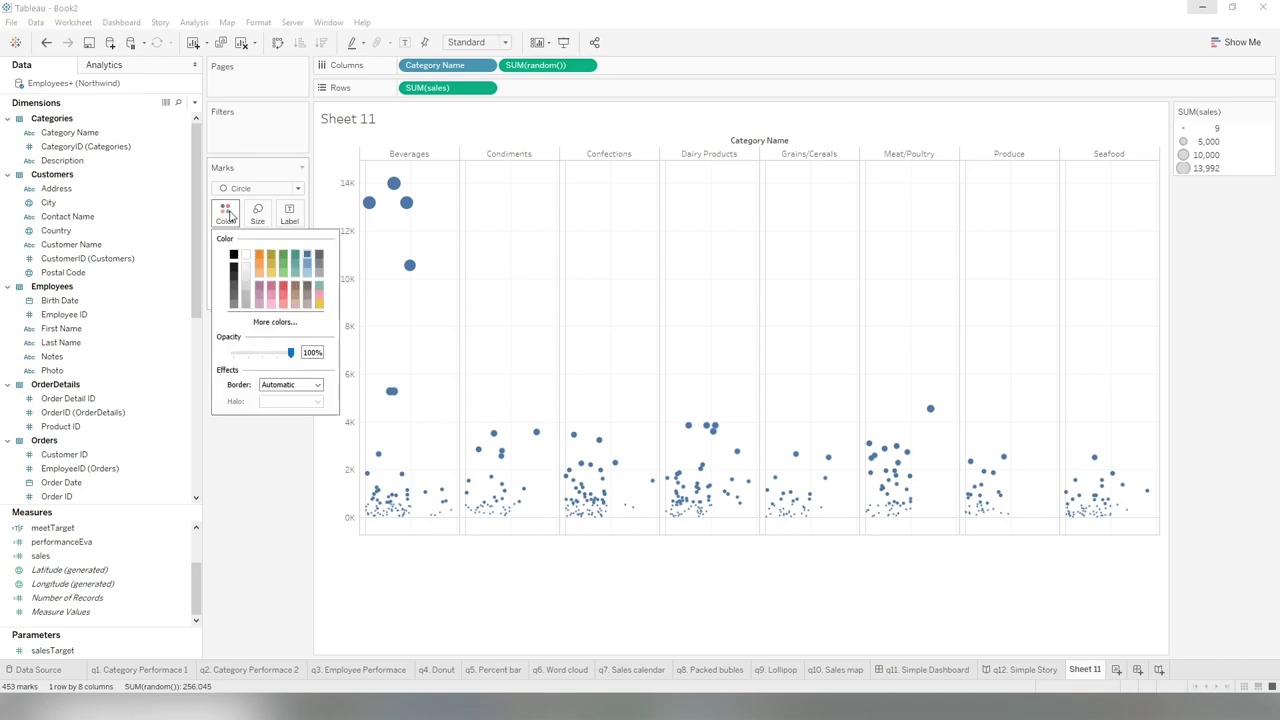
pyautogui.click(307, 266)
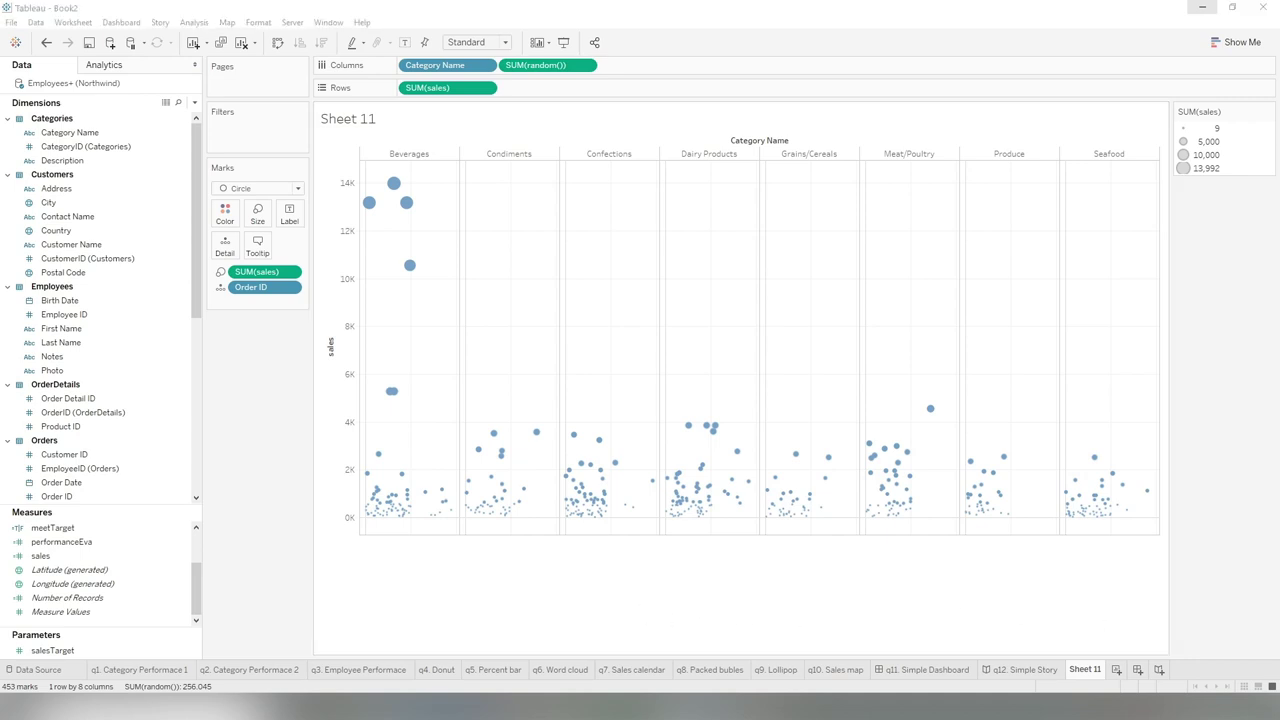
pyautogui.doubleClick(1085, 669)
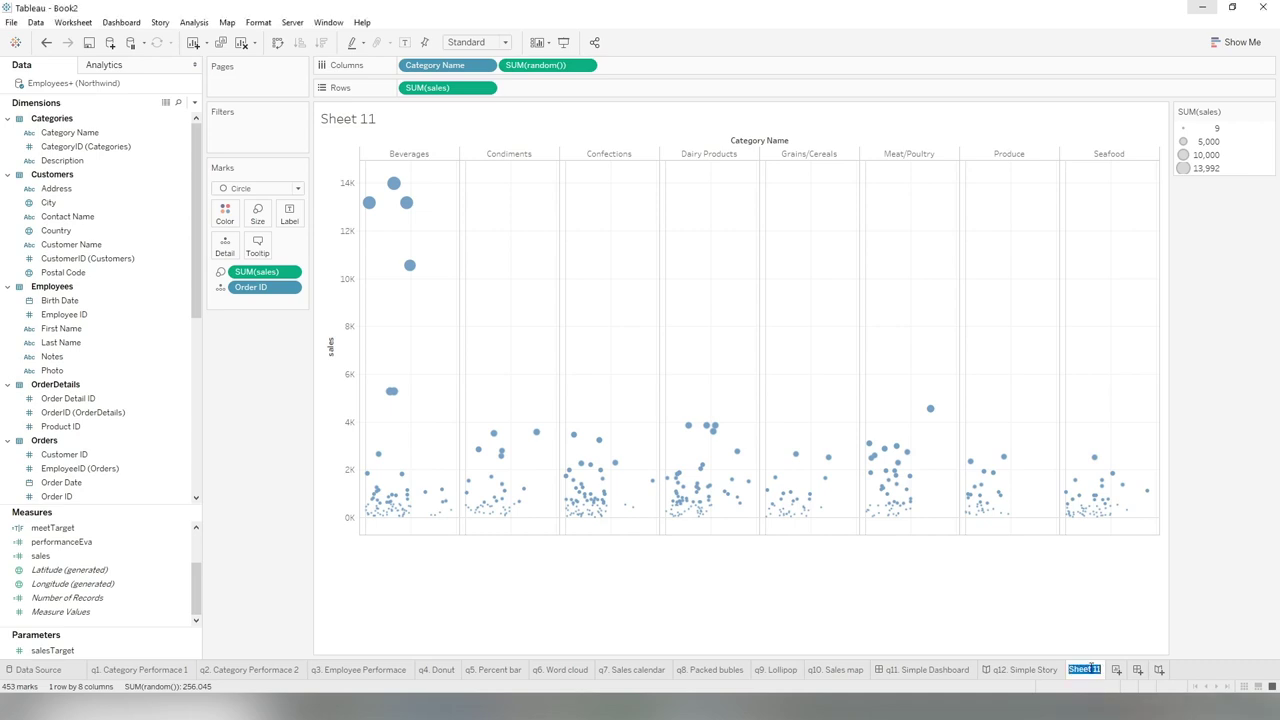
pyautogui.write('q13. Jitter Plot')
pyautogui.press('Return')
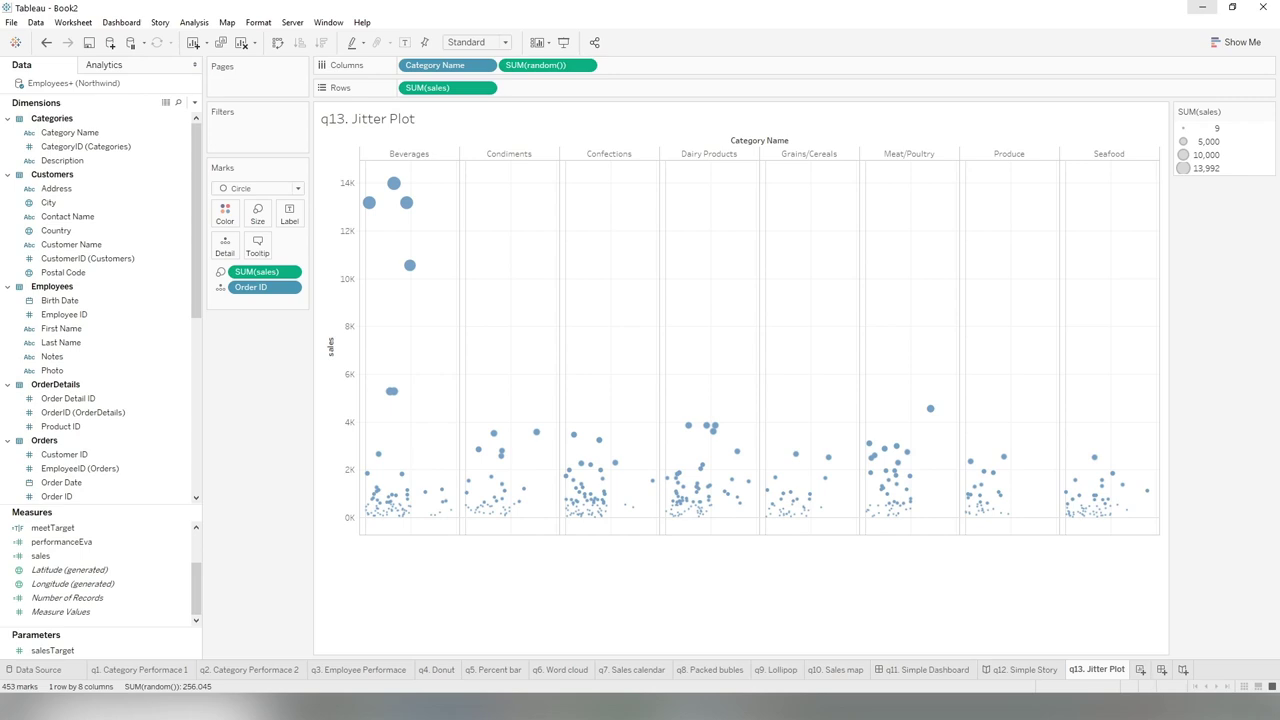
pyautogui.hotkey('alt', 'Tab')
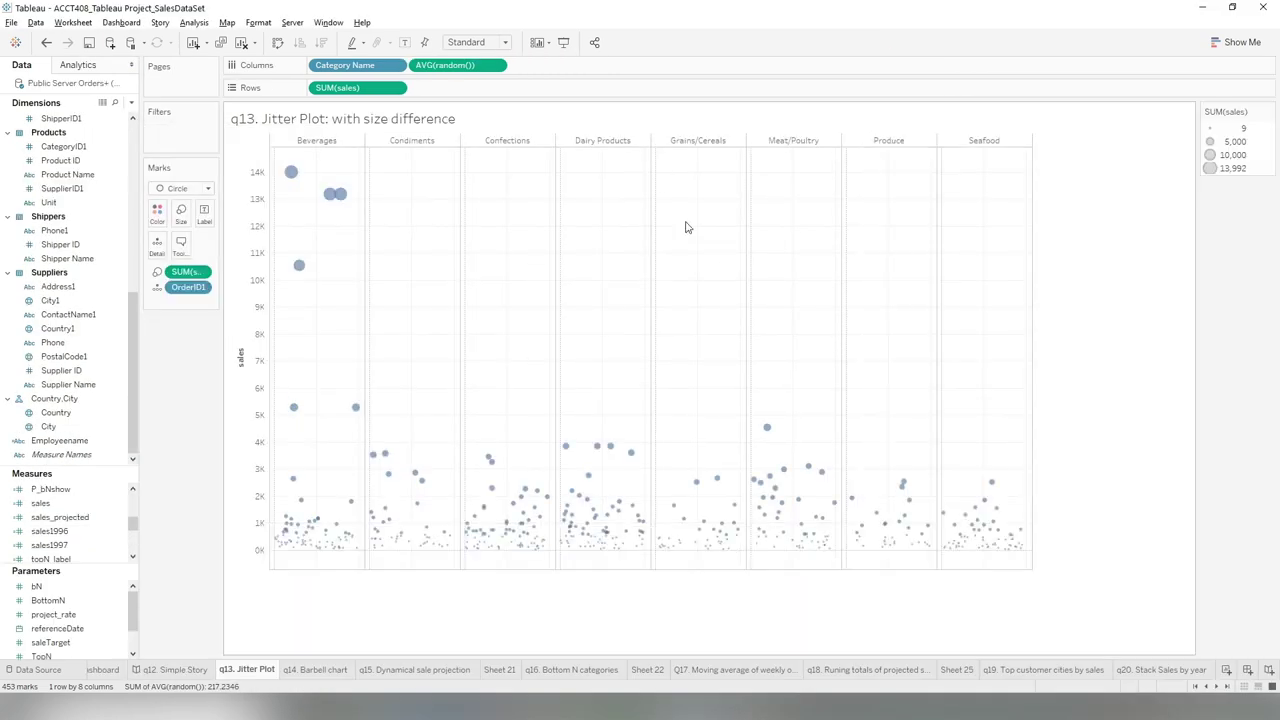
# - Add blank Sheet 12 after the q13 Jitter Plot sheet
pyautogui.click(333, 672)
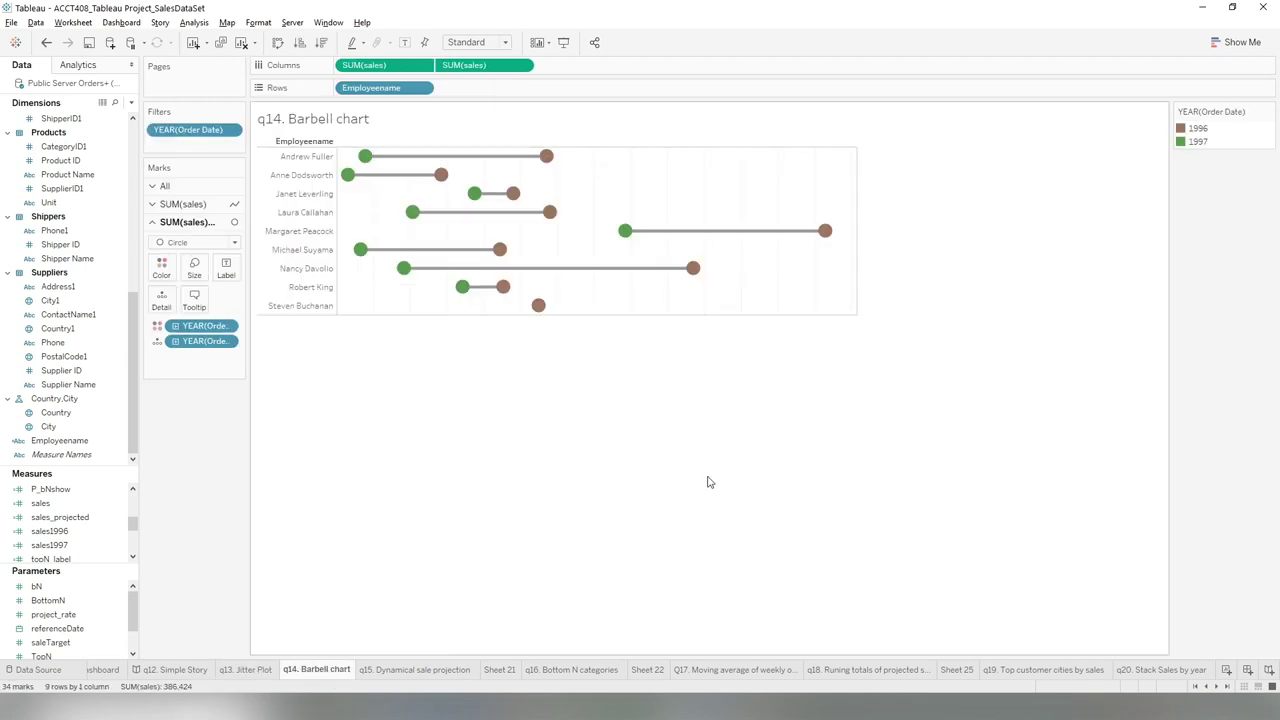
pyautogui.moveTo(757, 6); pyautogui.dragTo(1120, 212)
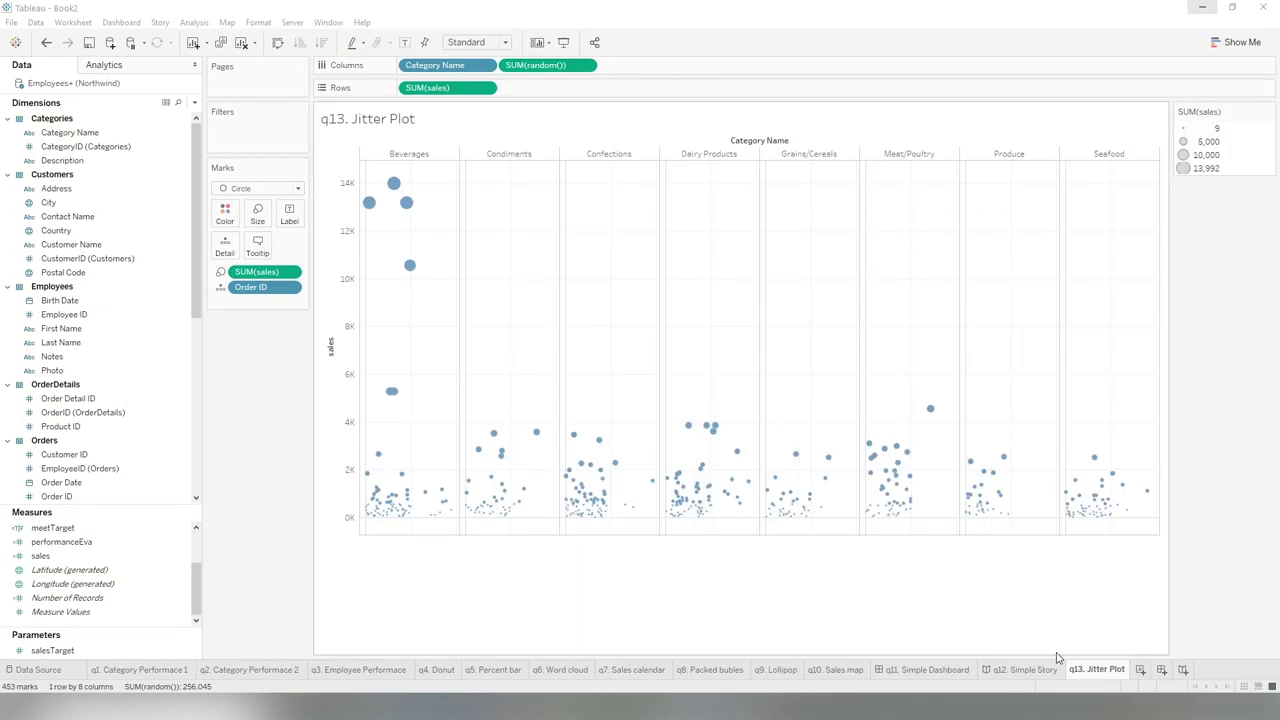
pyautogui.click(1141, 670)
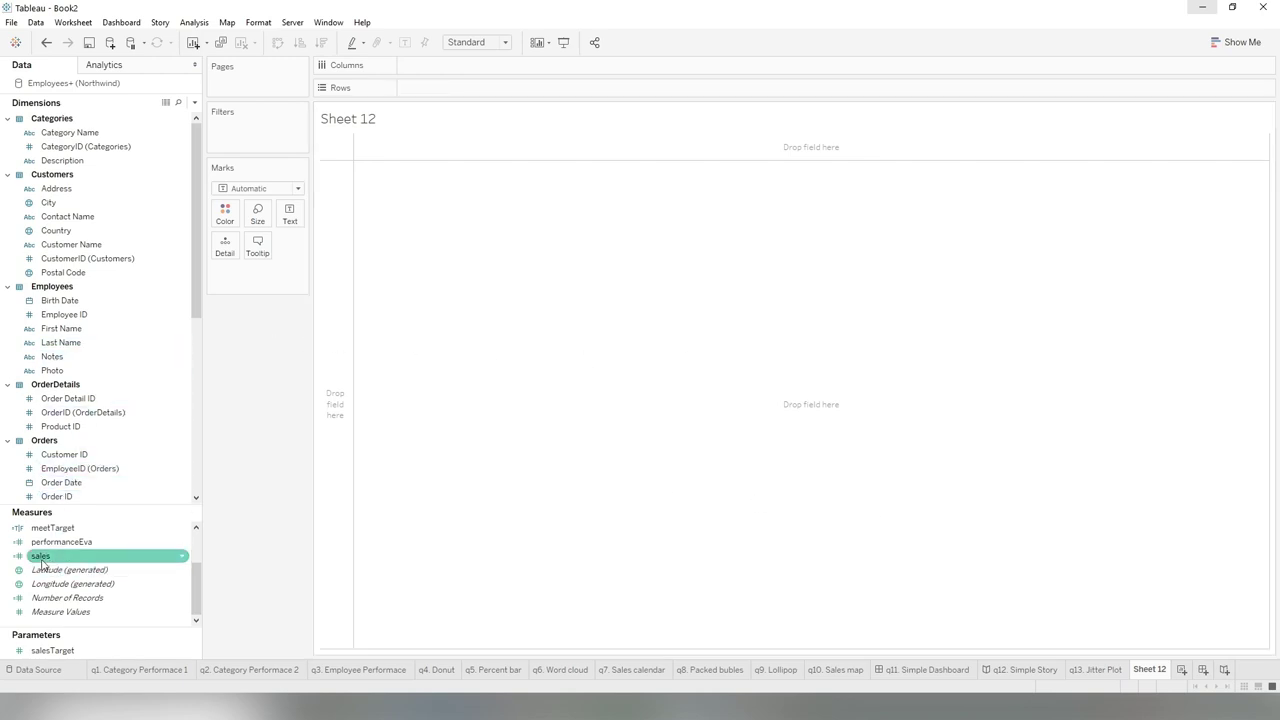
# - Chart SUM(sales) per empFullName as narrowed horizontal bars, adding a second SUM(sales) to Columns
pyautogui.moveTo(45, 558); pyautogui.dragTo(505, 67)
pyautogui.scroll(-5, 140, 326)
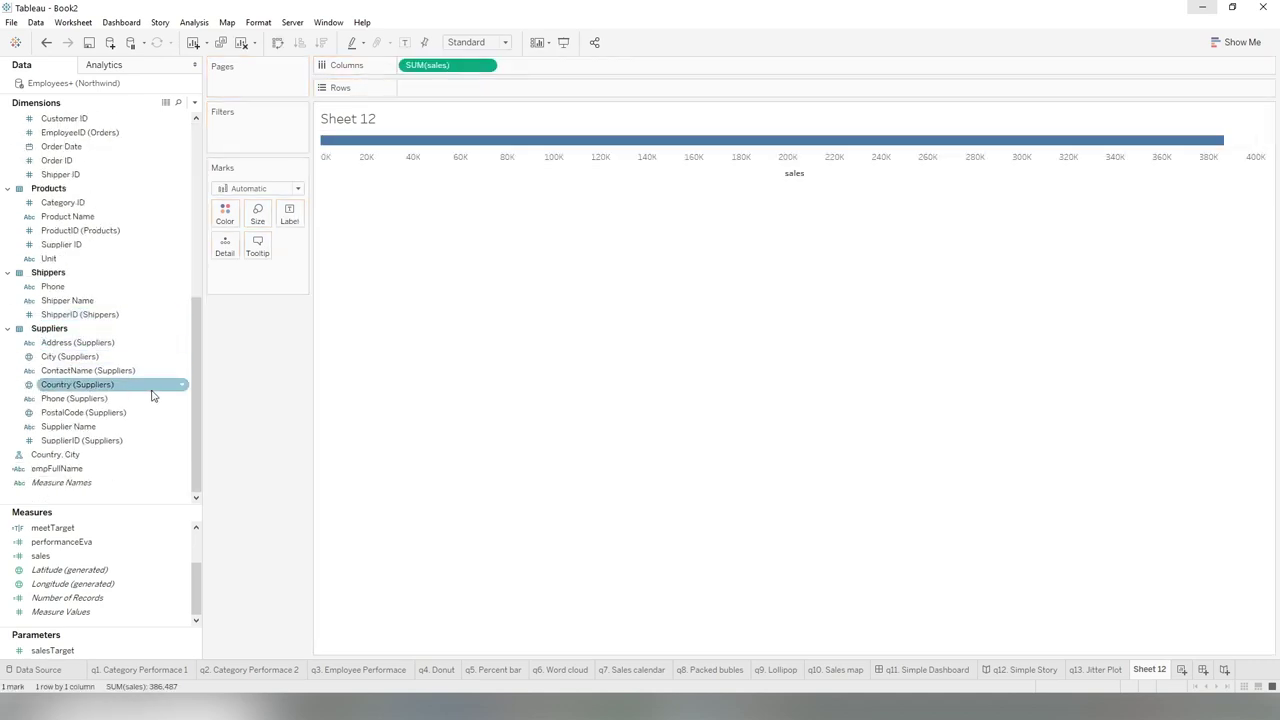
pyautogui.moveTo(56, 468); pyautogui.dragTo(456, 89)
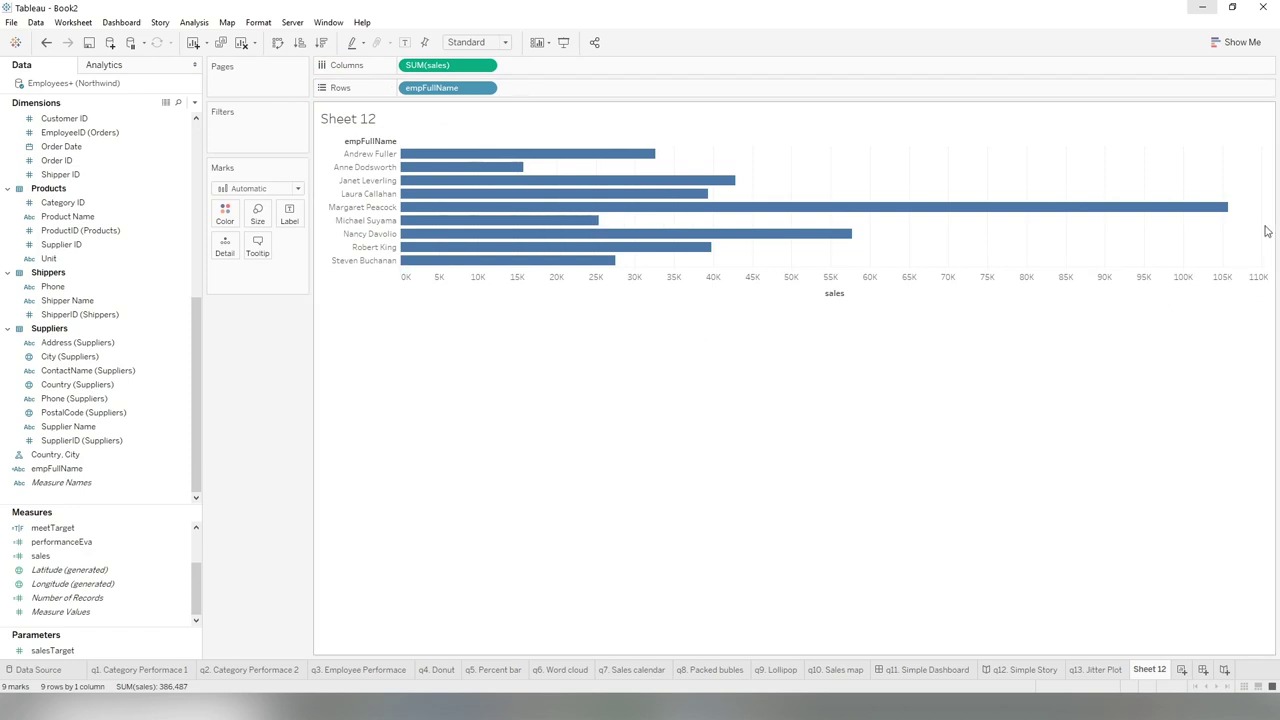
pyautogui.moveTo(1268, 214); pyautogui.dragTo(705, 207)
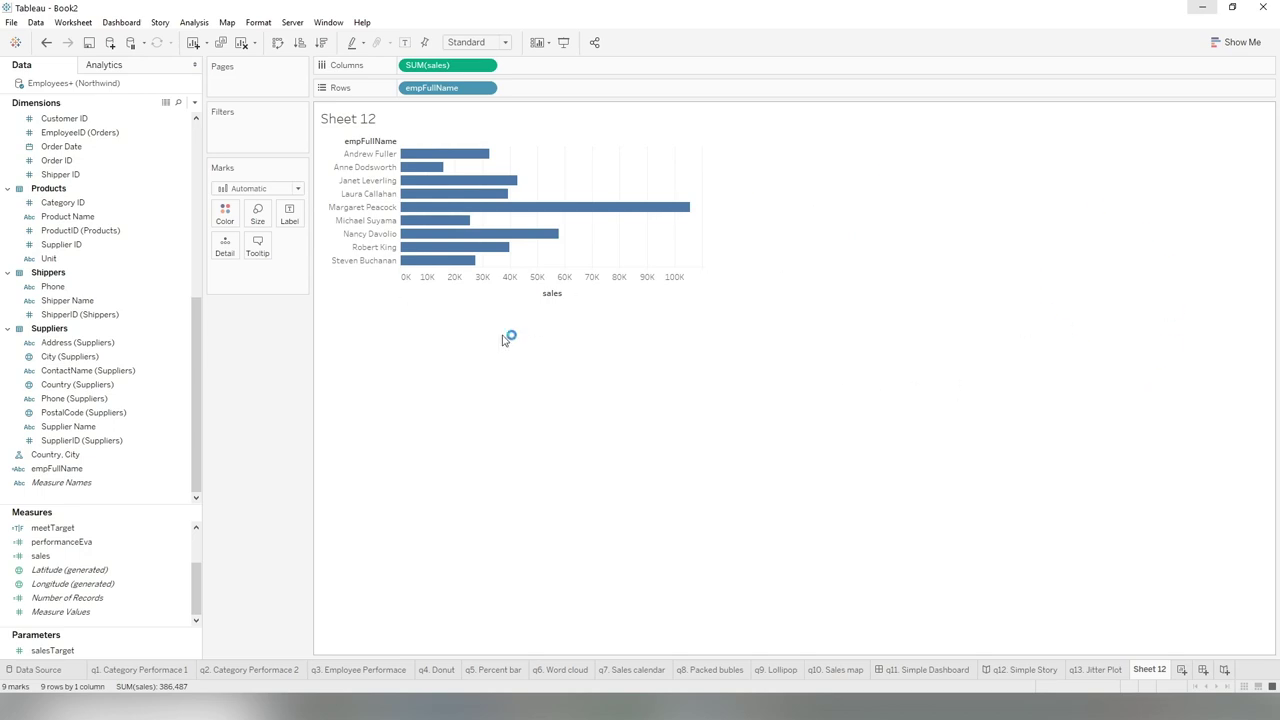
pyautogui.moveTo(505, 248)
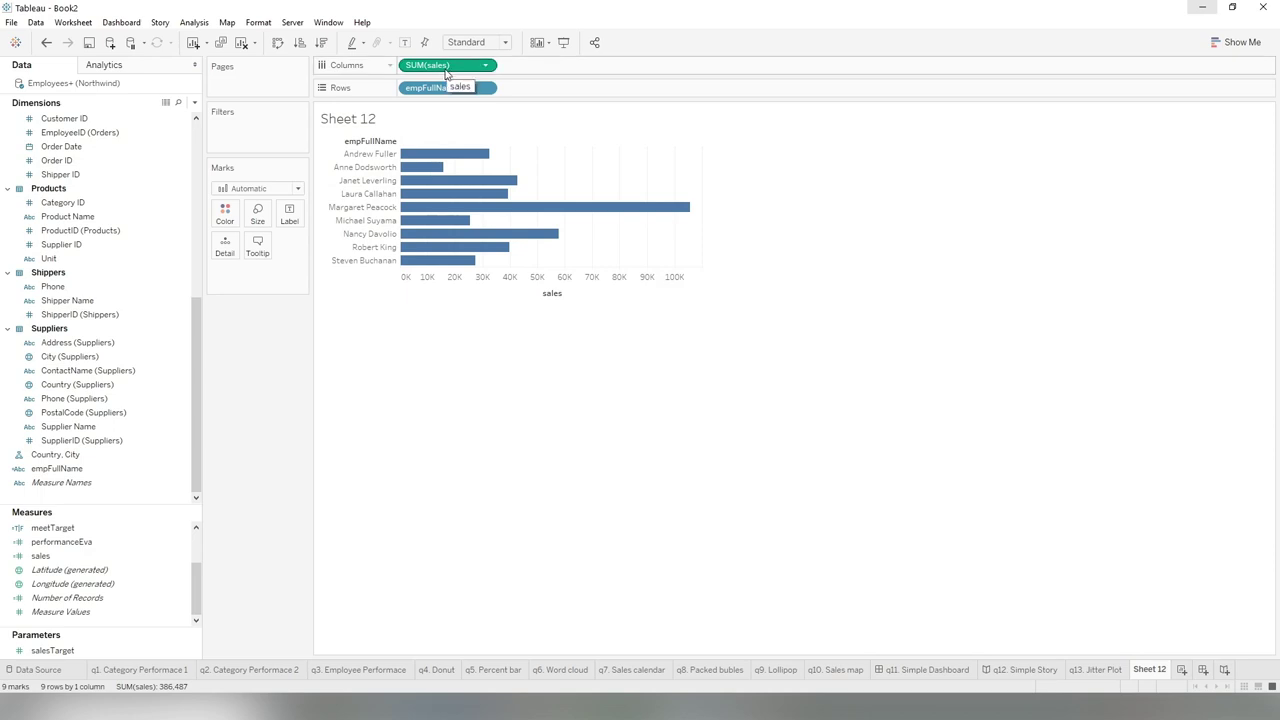
pyautogui.moveTo(446, 73); pyautogui.dragTo(605, 79)
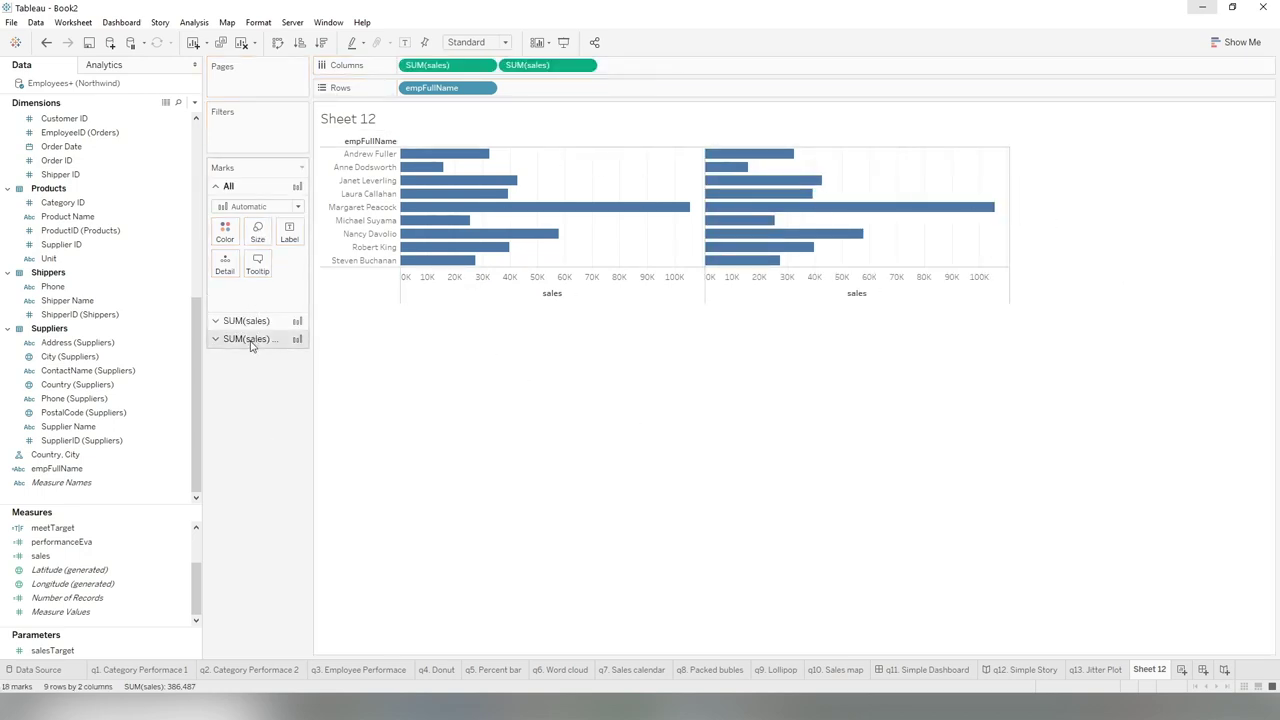
# - Switch the first SUM(sales) pane's mark type to Circle, leaving the second as bars
pyautogui.moveTo(797, 194)
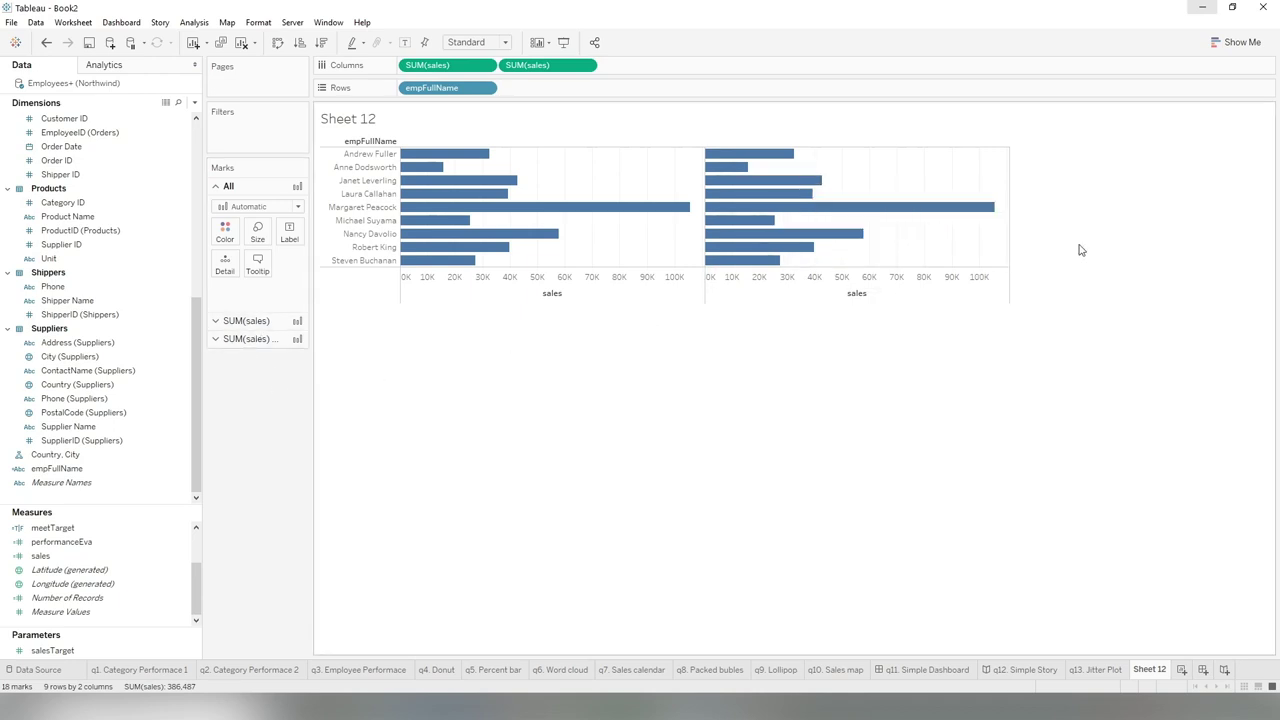
pyautogui.moveTo(486, 190)
pyautogui.click(246, 321)
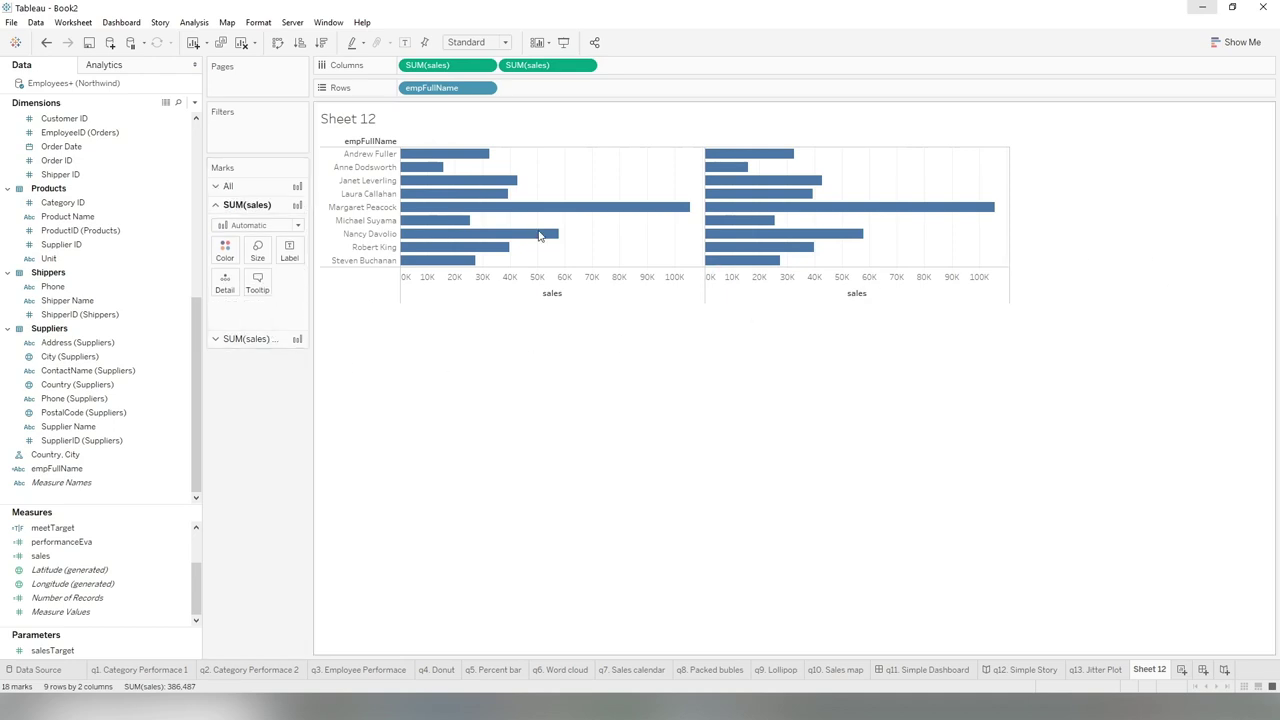
pyautogui.click(272, 226)
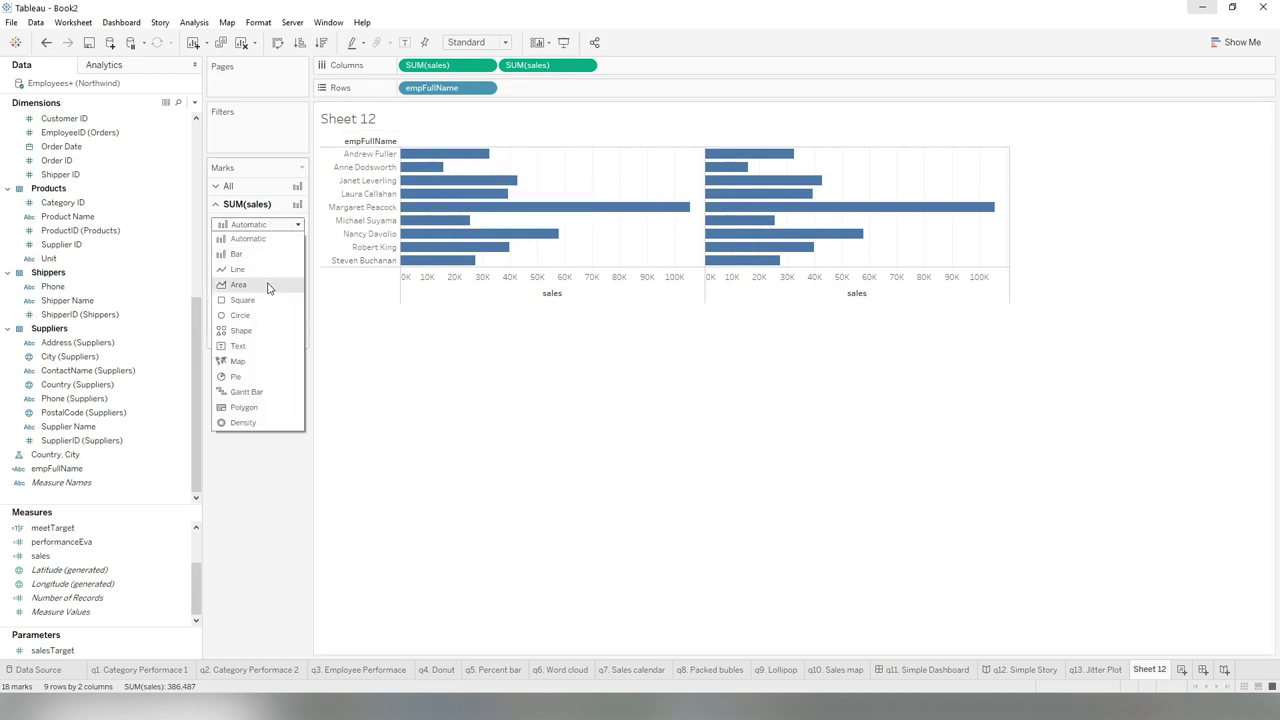
pyautogui.click(260, 320)
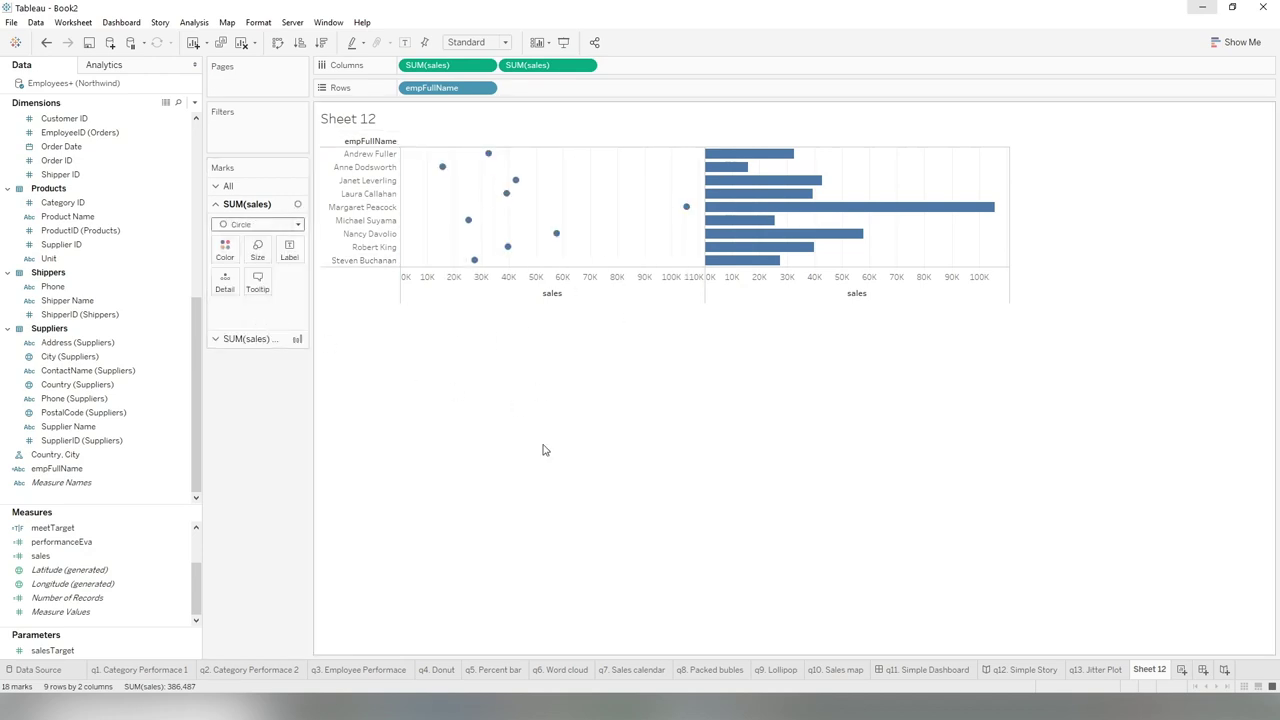
pyautogui.moveTo(488, 158)
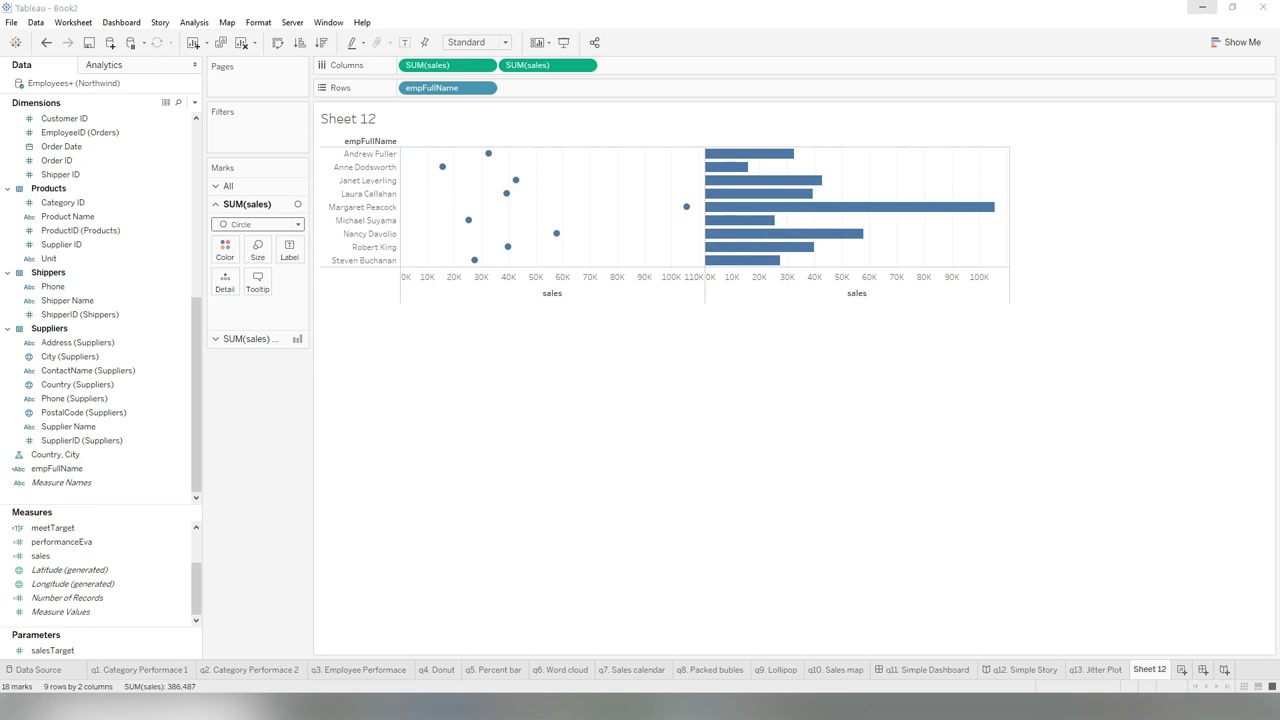
# - Check the finished barbell chart in the reference workbook, then return to Book2
pyautogui.hotkey('alt', 'Tab')
pyautogui.moveTo(770, 188); pyautogui.dragTo(664, 154)
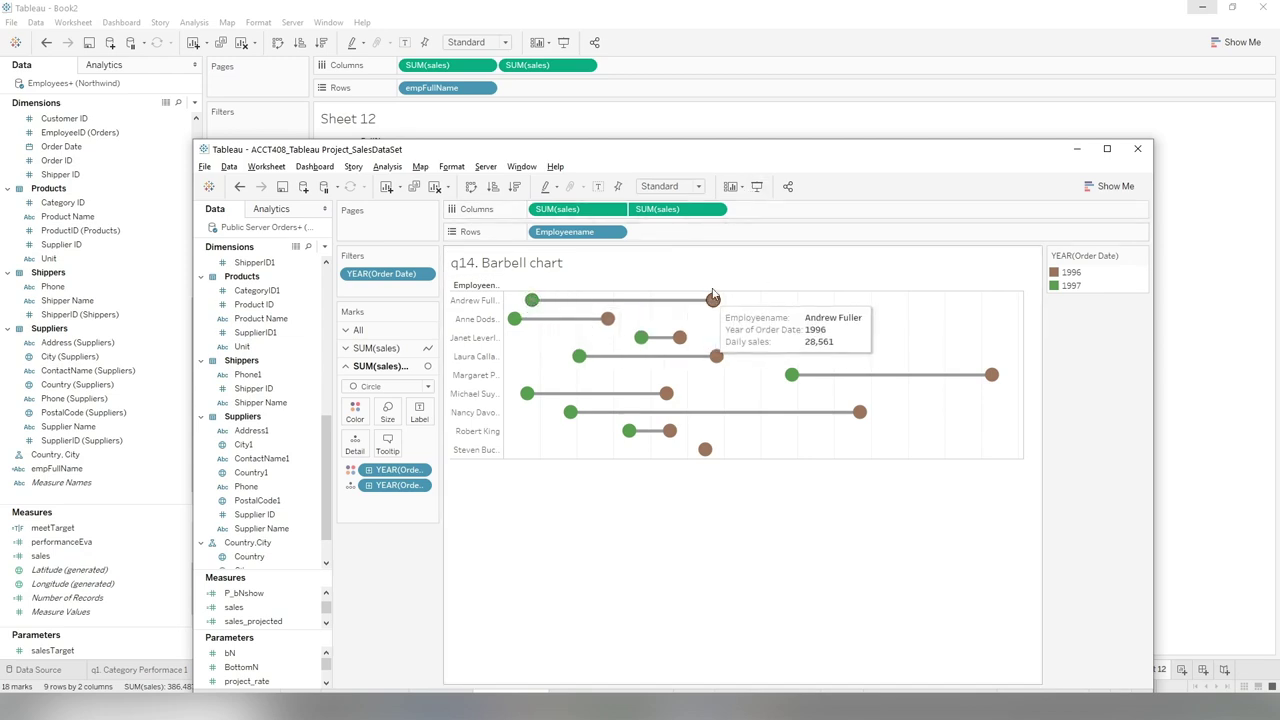
pyautogui.moveTo(671, 157); pyautogui.dragTo(1164, 258)
pyautogui.hotkey('alt', 'Tab')
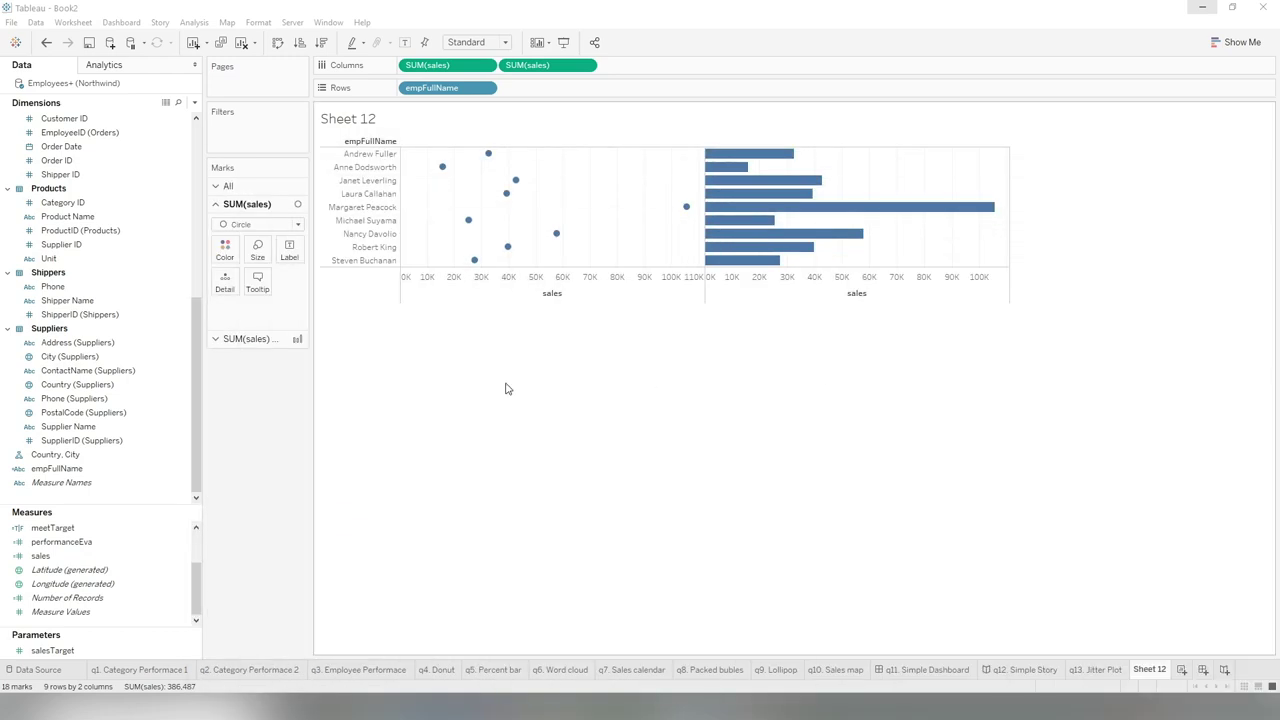
# - Put YEAR(Order Date) on the circle pane's Detail, splitting employees into yearly dots
pyautogui.click(73, 354)
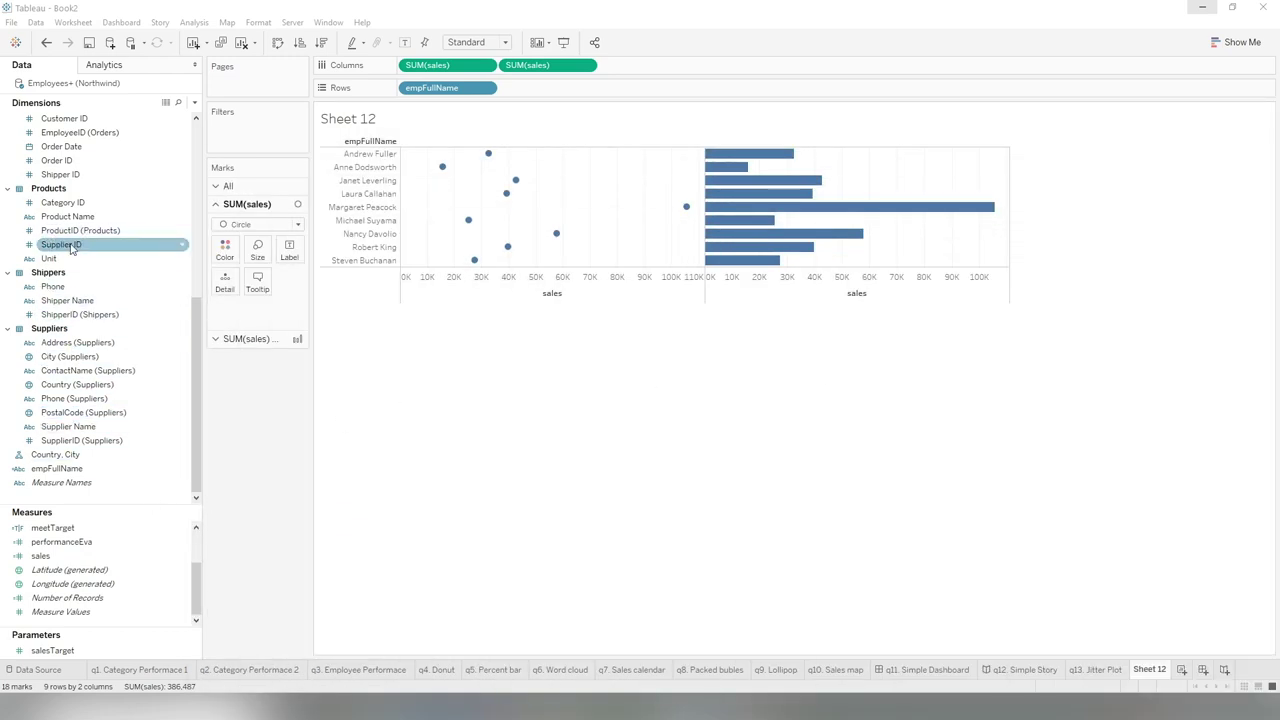
pyautogui.moveTo(66, 150); pyautogui.dragTo(259, 308)
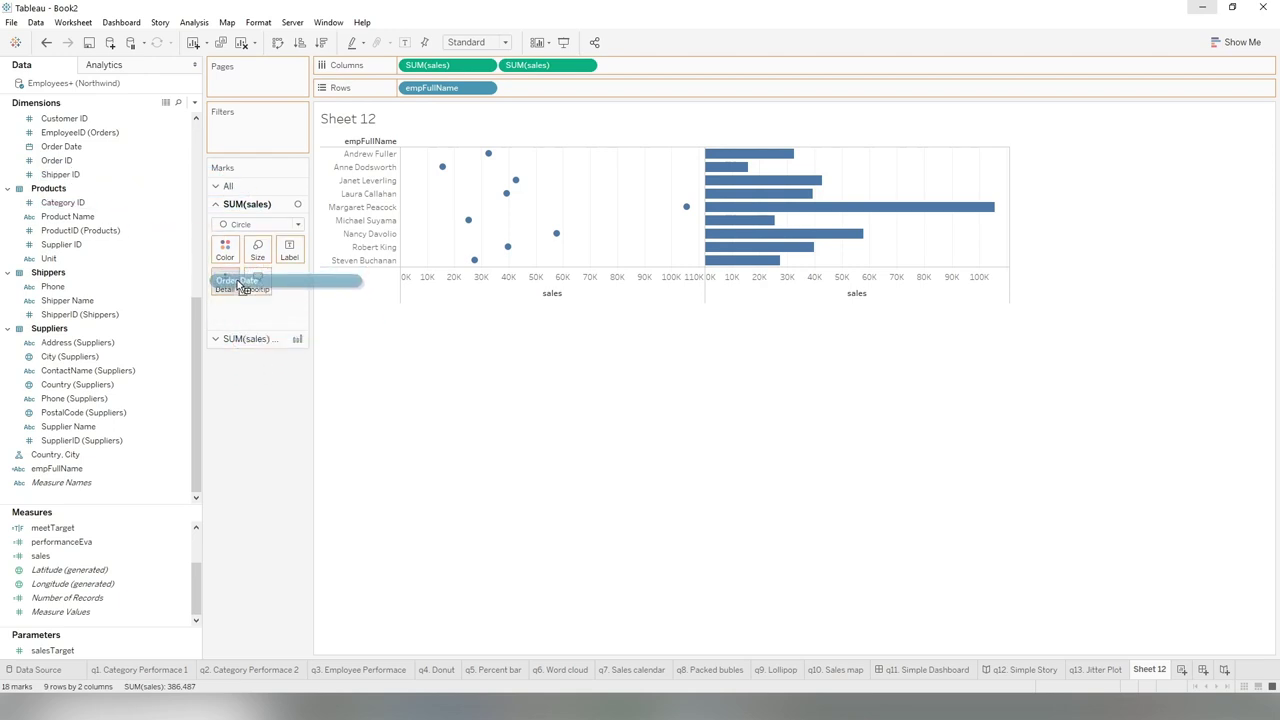
pyautogui.moveTo(243, 285); pyautogui.dragTo(226, 283)
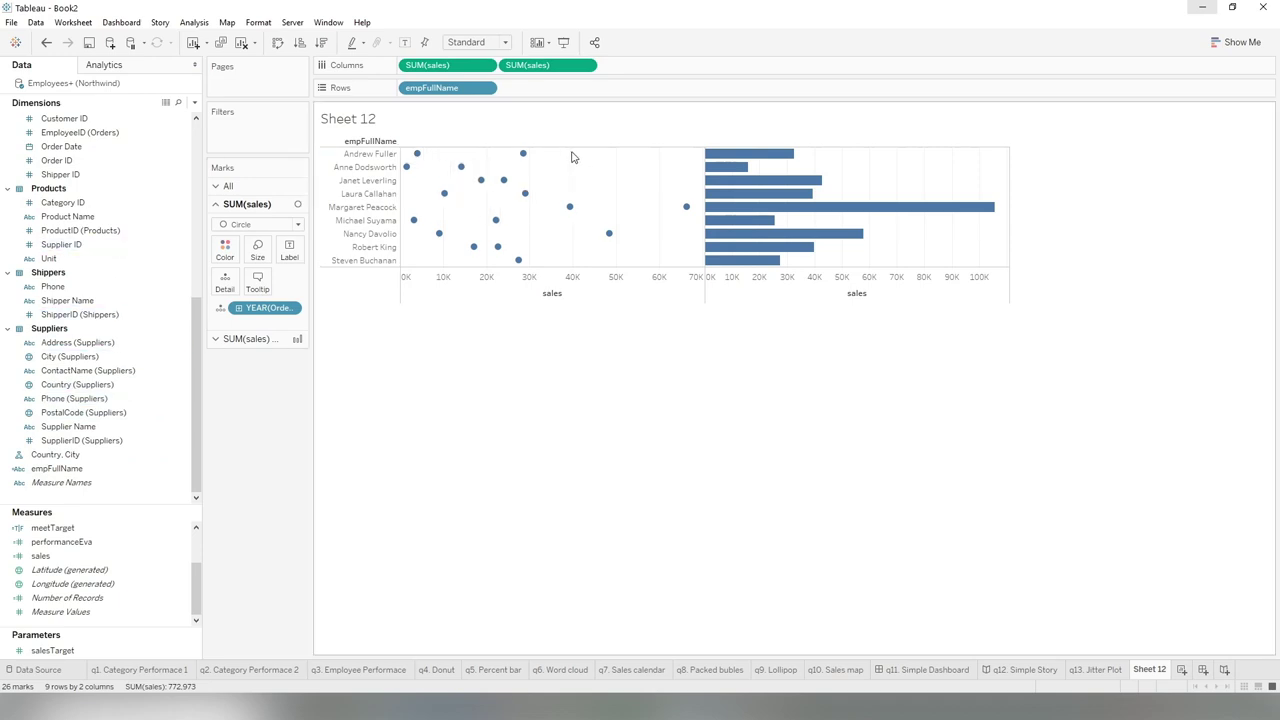
# - Colour the circles by YEAR(Order Date): brown for 1996, green for 1997
pyautogui.click(61, 147)
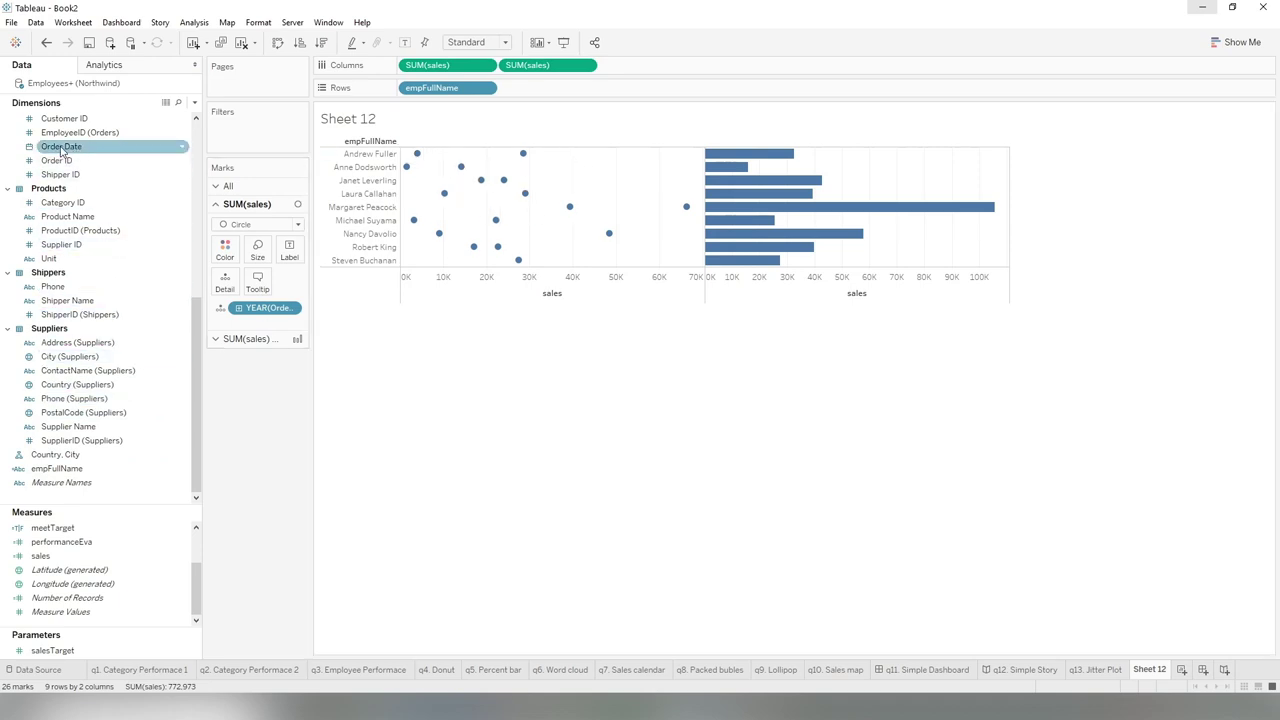
pyautogui.moveTo(53, 150); pyautogui.dragTo(226, 258)
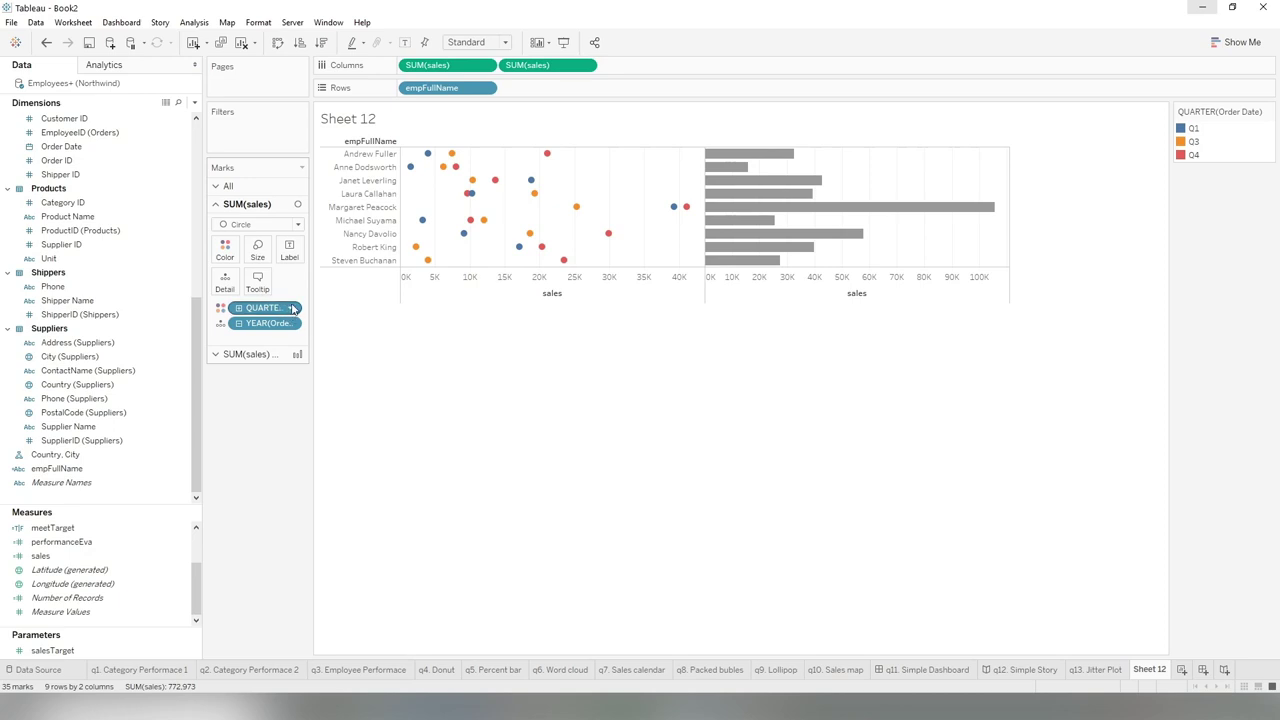
pyautogui.click(293, 308)
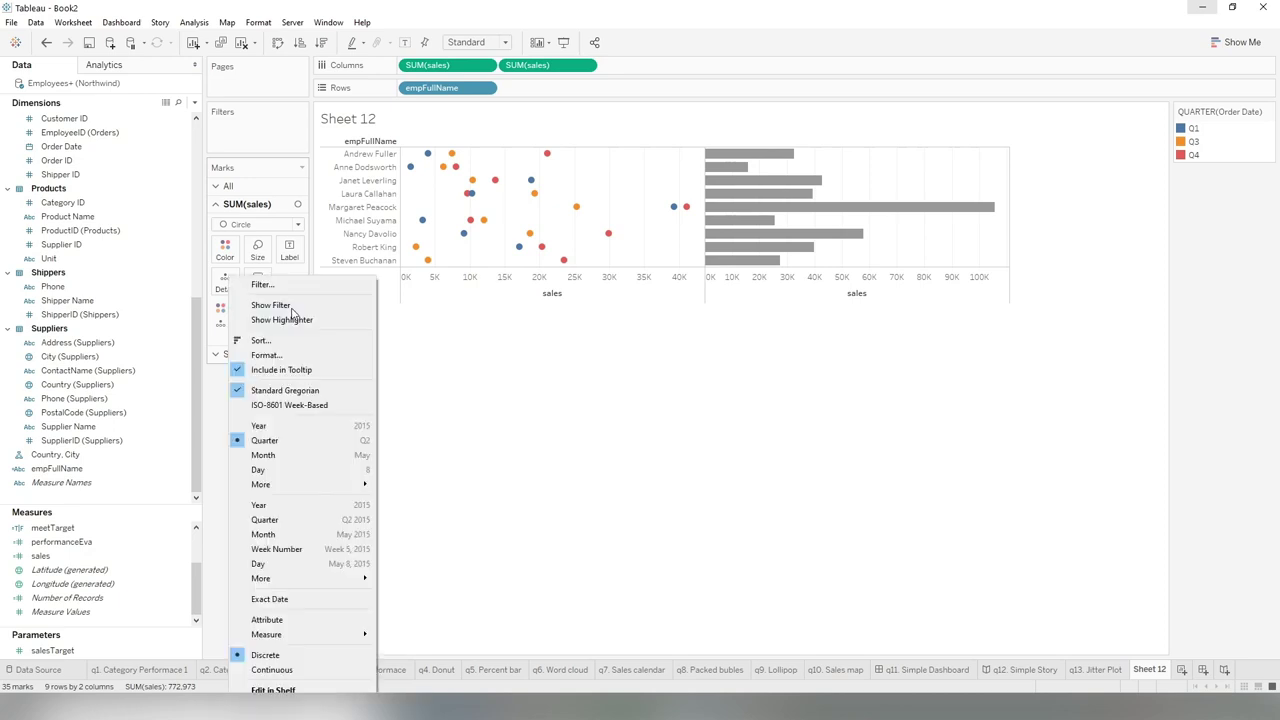
pyautogui.click(294, 430)
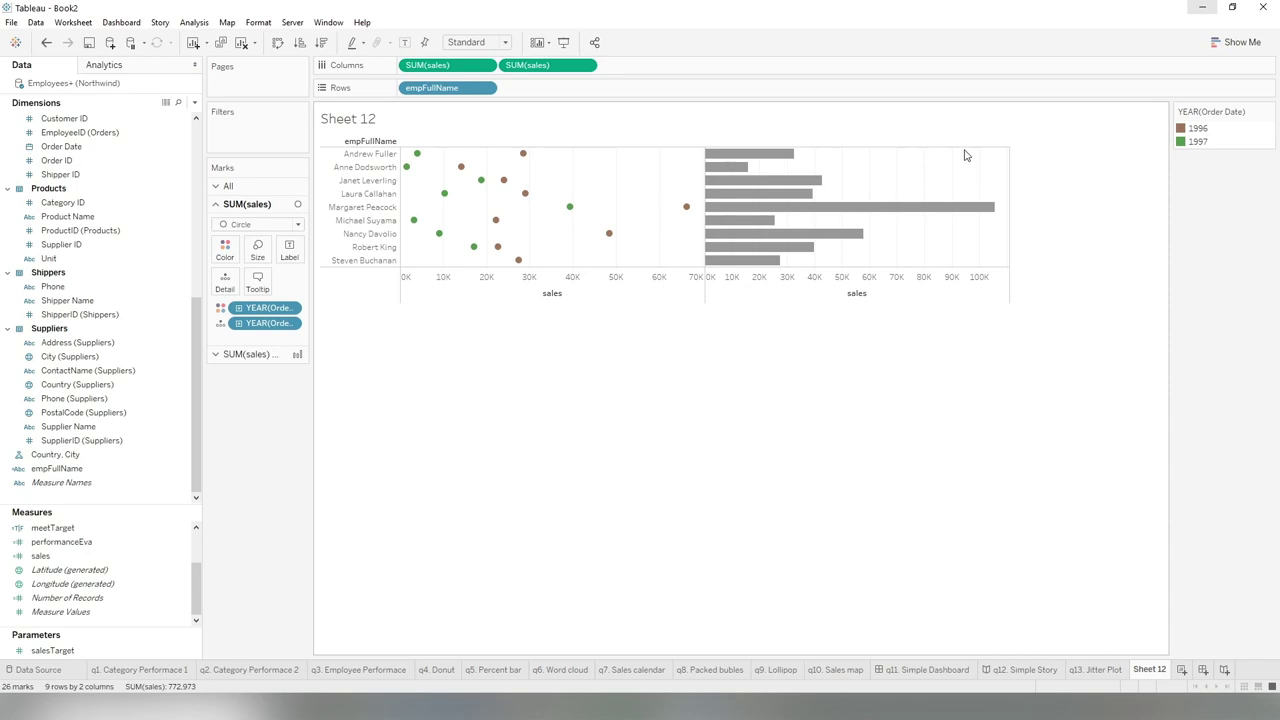
pyautogui.click(240, 354)
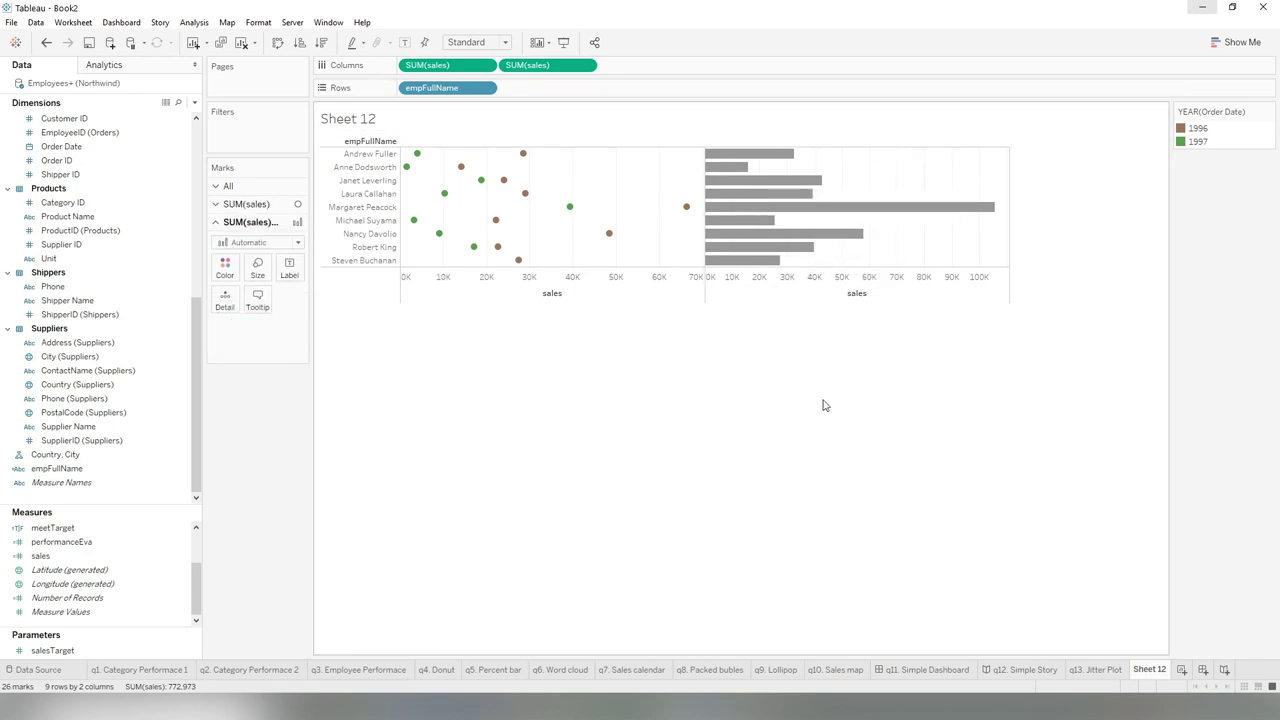
# - Switch the second SUM(sales) marks to Line and path them by Order Date year
pyautogui.hotkey('alt', 'Tab')
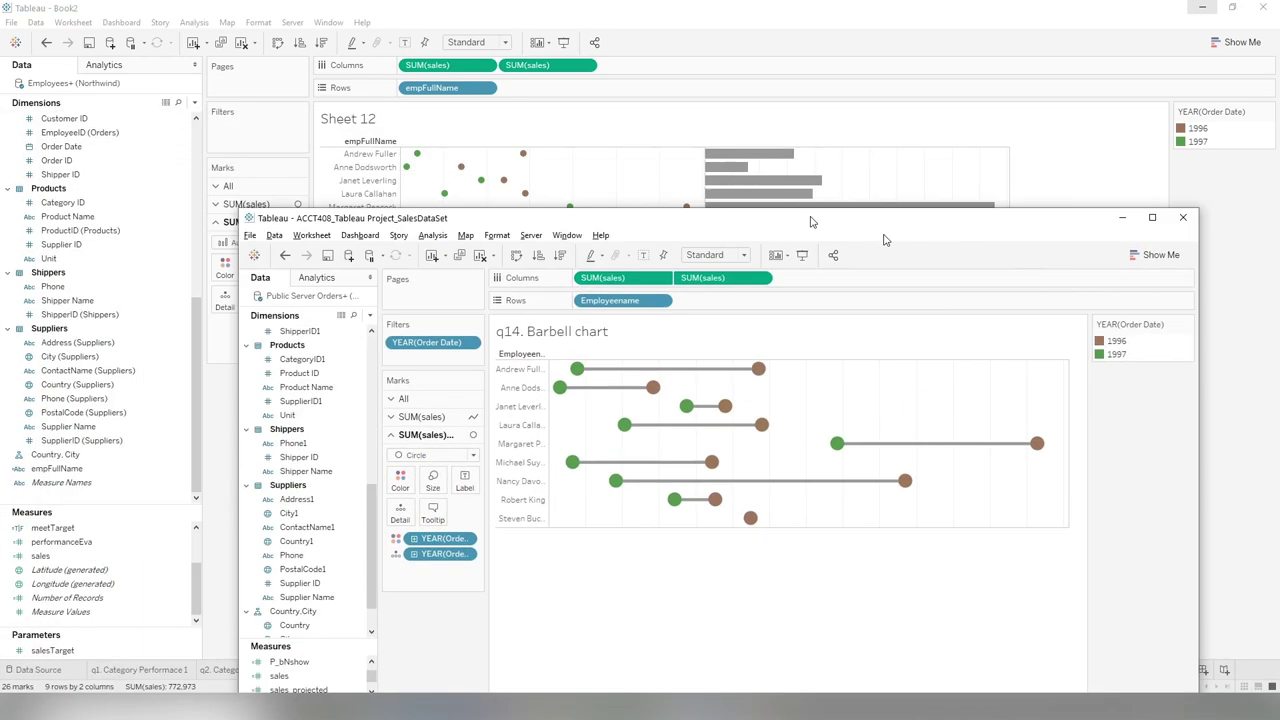
pyautogui.click(888, 124)
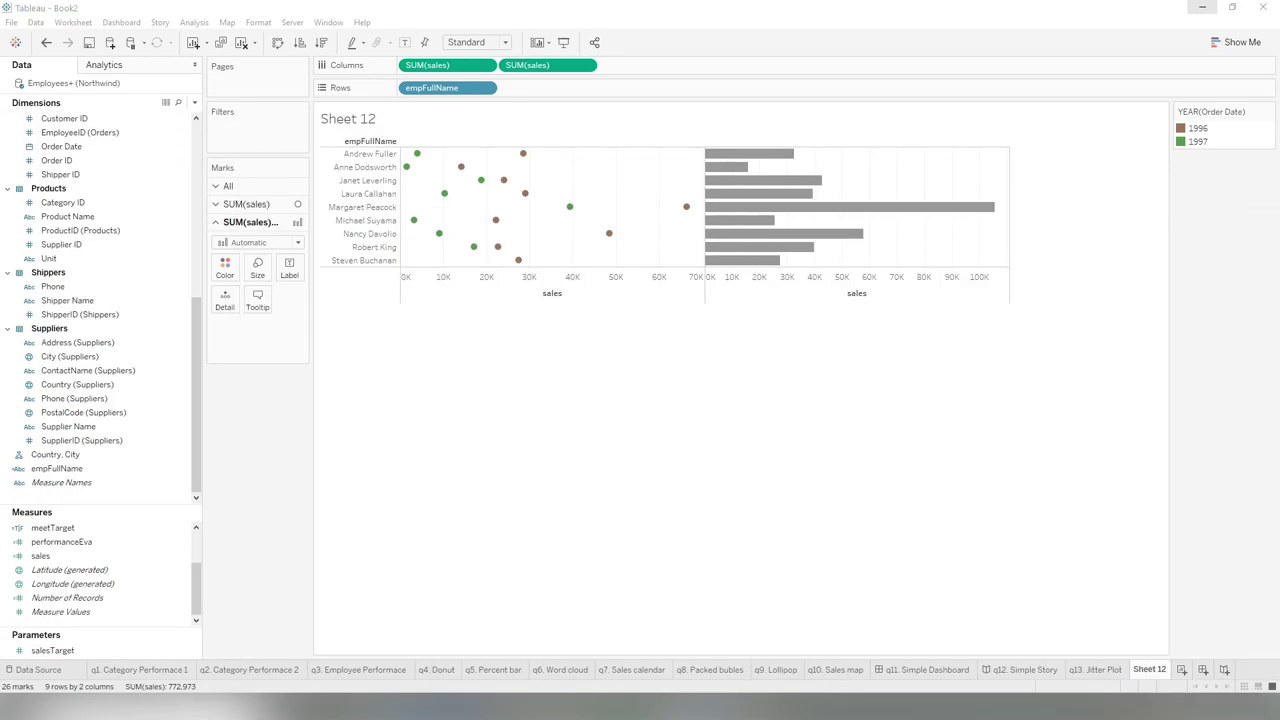
pyautogui.click(268, 245)
pyautogui.click(236, 287)
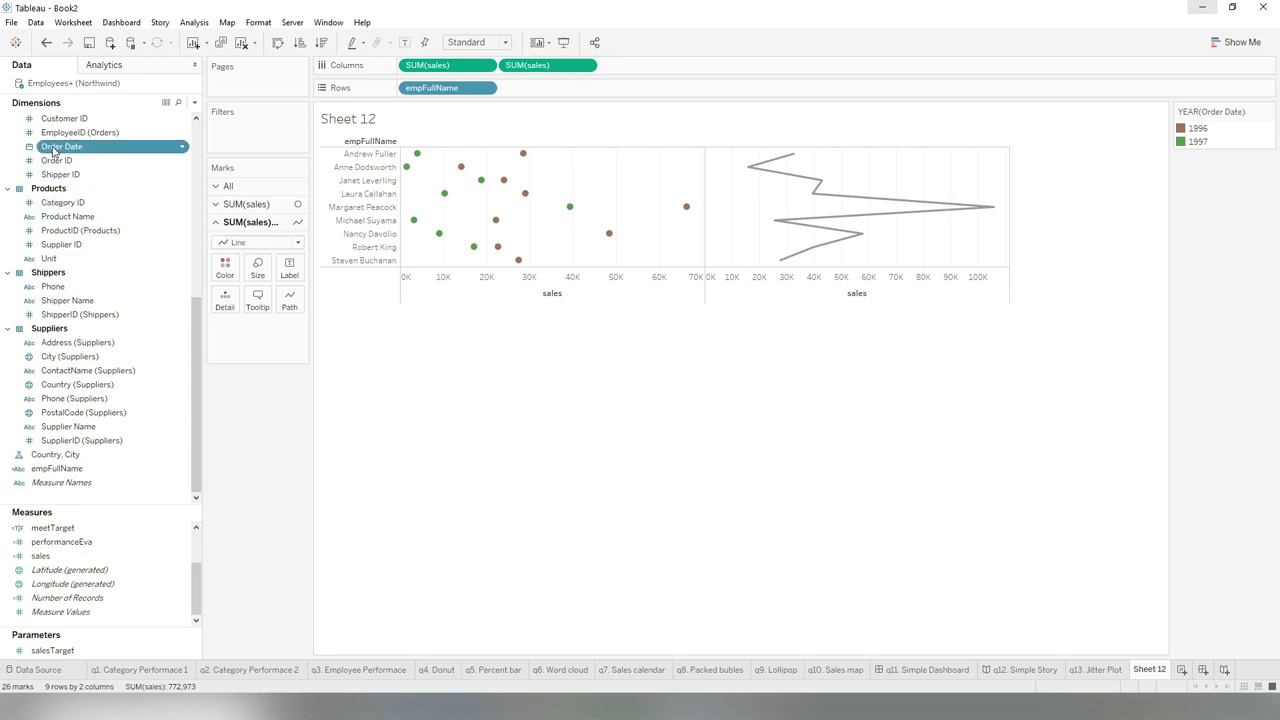
pyautogui.moveTo(55, 153); pyautogui.dragTo(299, 309)
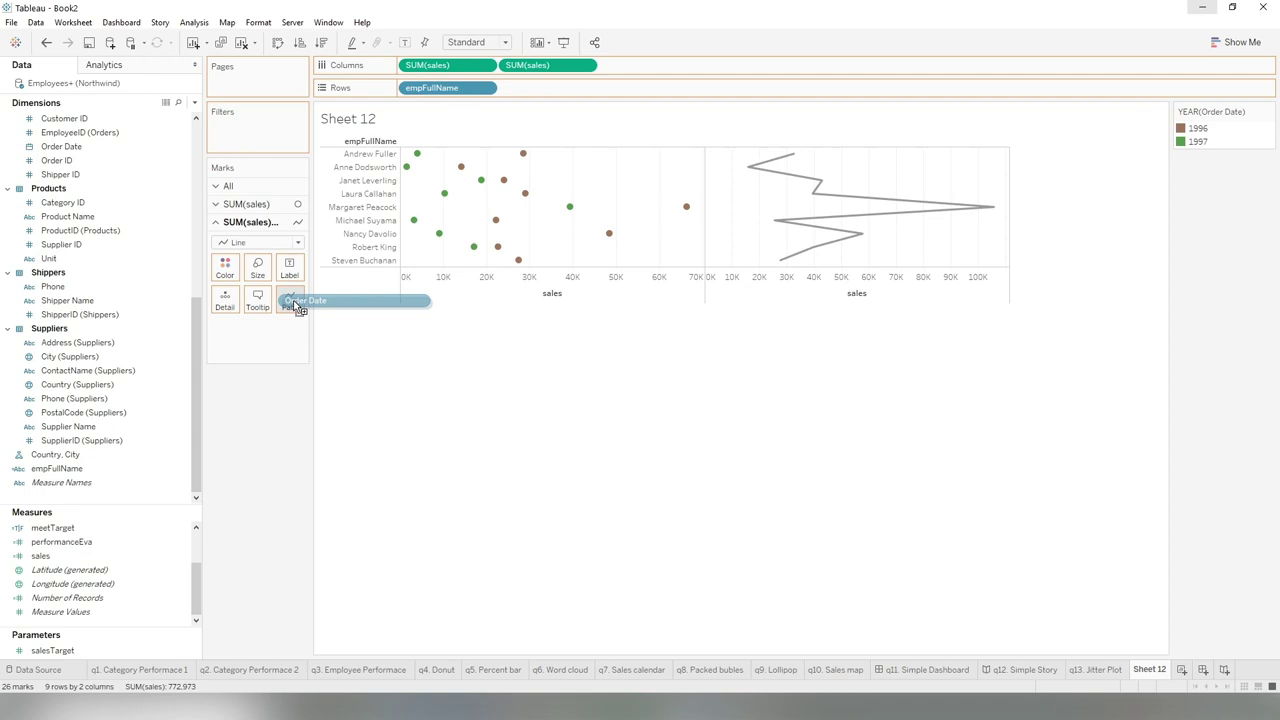
pyautogui.moveTo(298, 308); pyautogui.dragTo(297, 309)
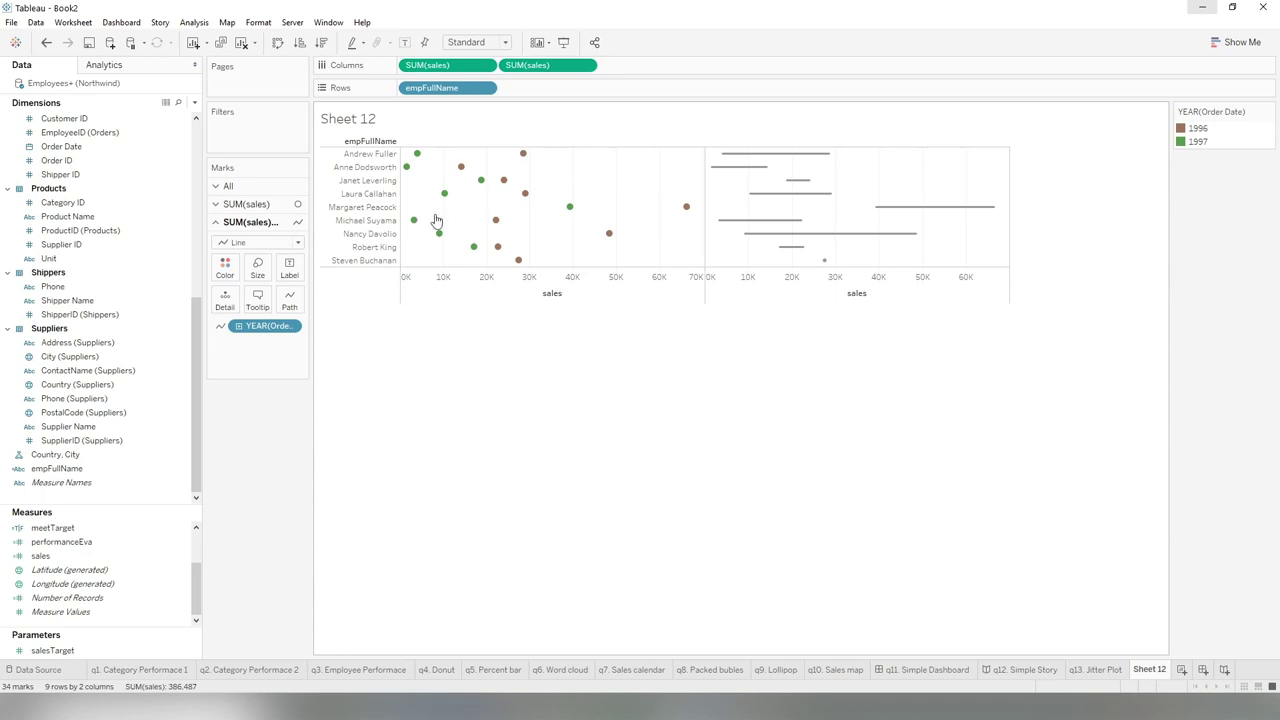
# - Put both SUM(sales) measures on a dual axis, moving the dot measure last so circles sit above the lines
pyautogui.click(585, 65)
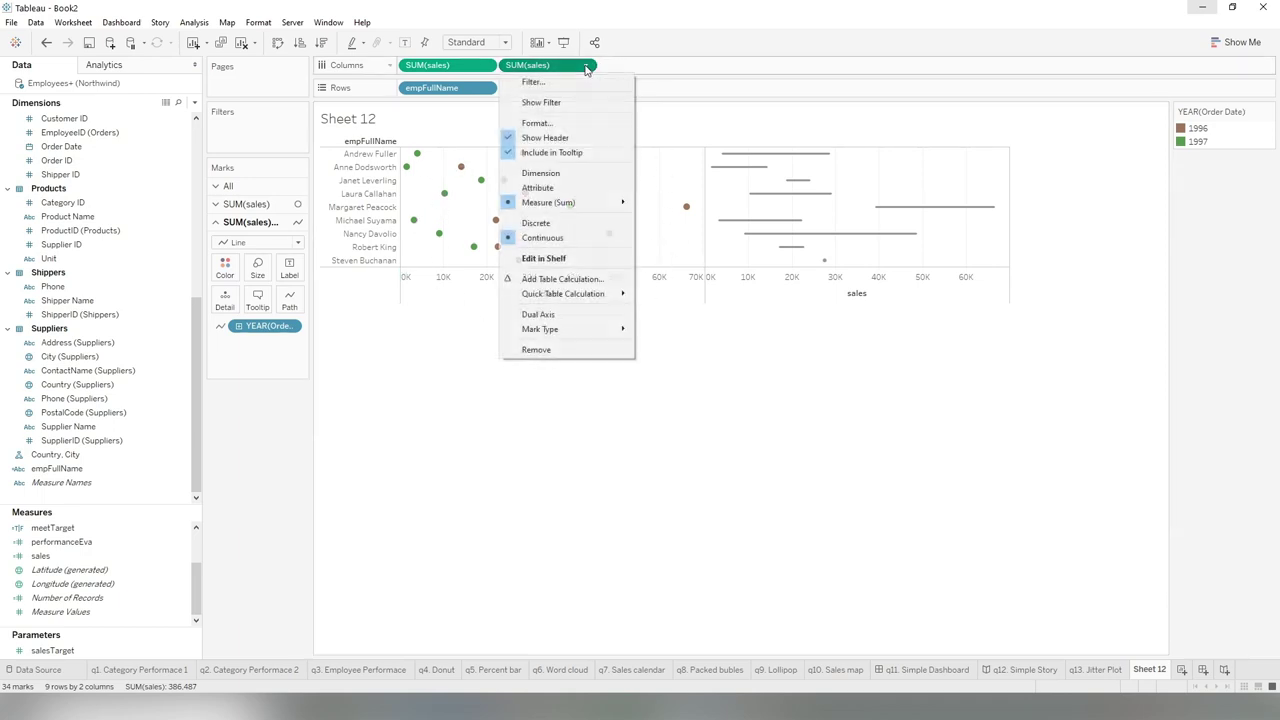
pyautogui.click(560, 316)
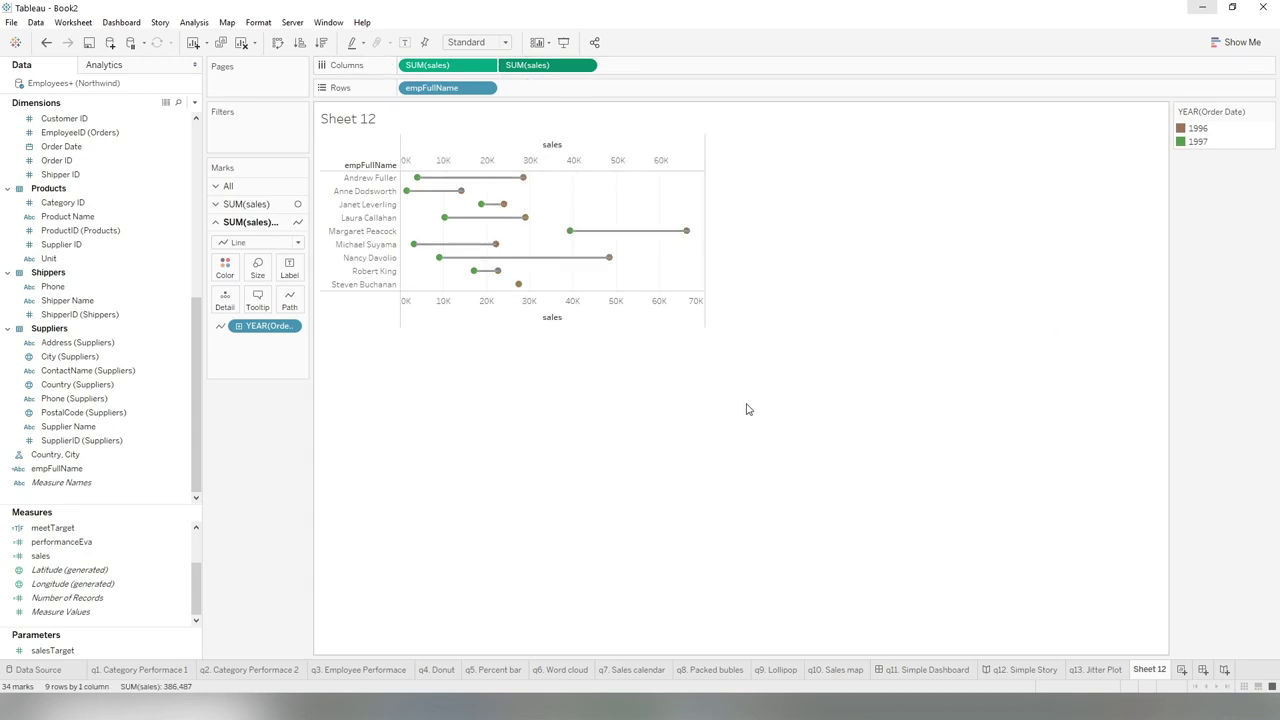
pyautogui.moveTo(462, 194)
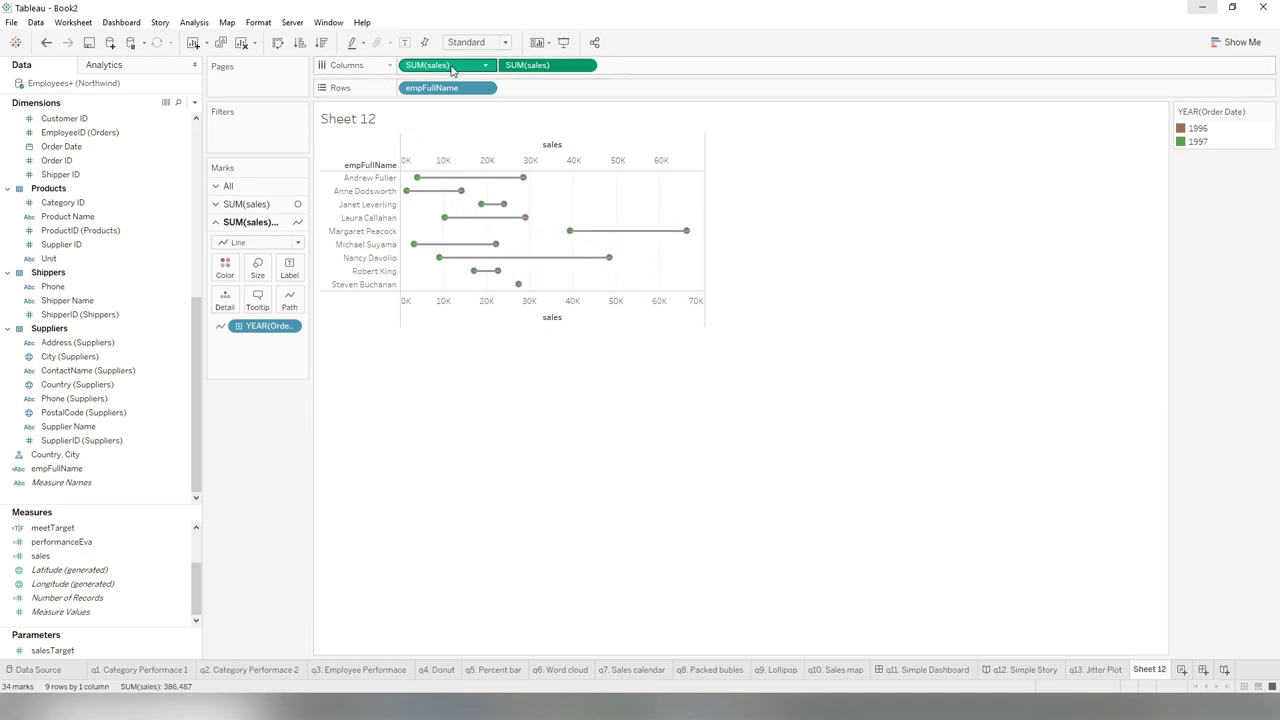
pyautogui.moveTo(449, 68); pyautogui.dragTo(630, 66)
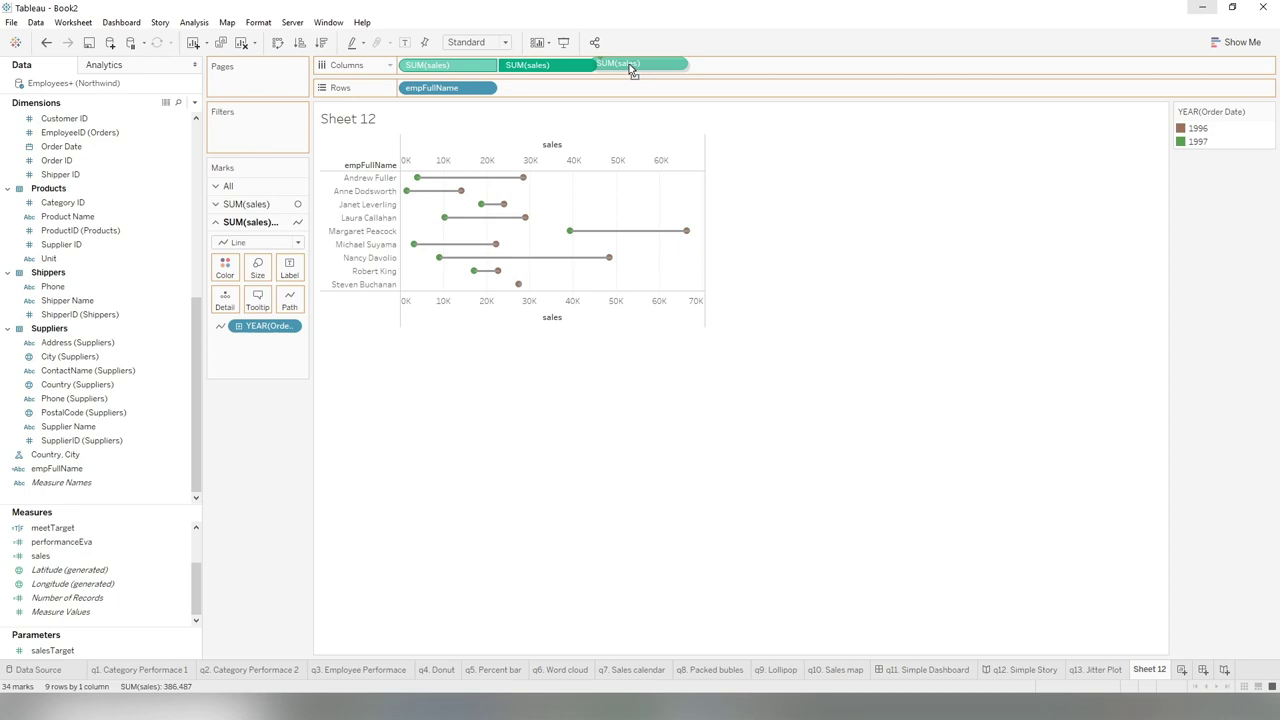
pyautogui.moveTo(630, 70); pyautogui.dragTo(630, 68)
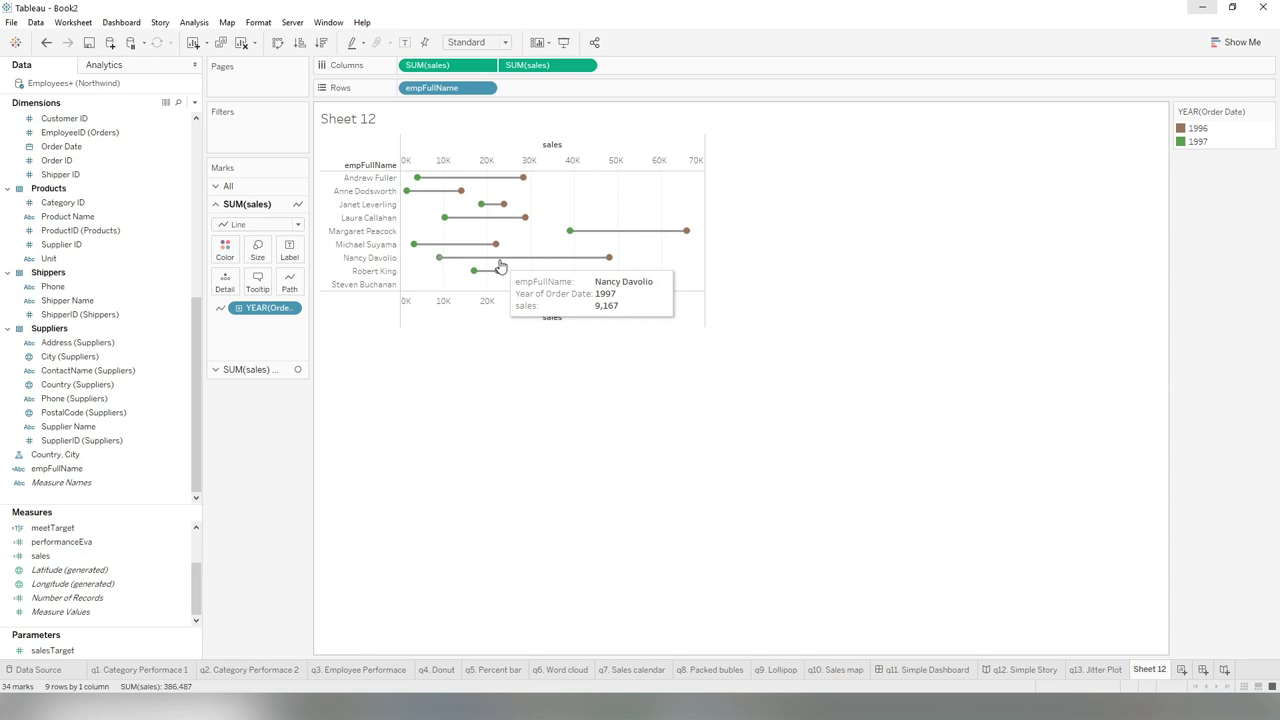
# - Hide the top and bottom sales axis headers and stretch the chart taller
pyautogui.rightClick(551, 146)
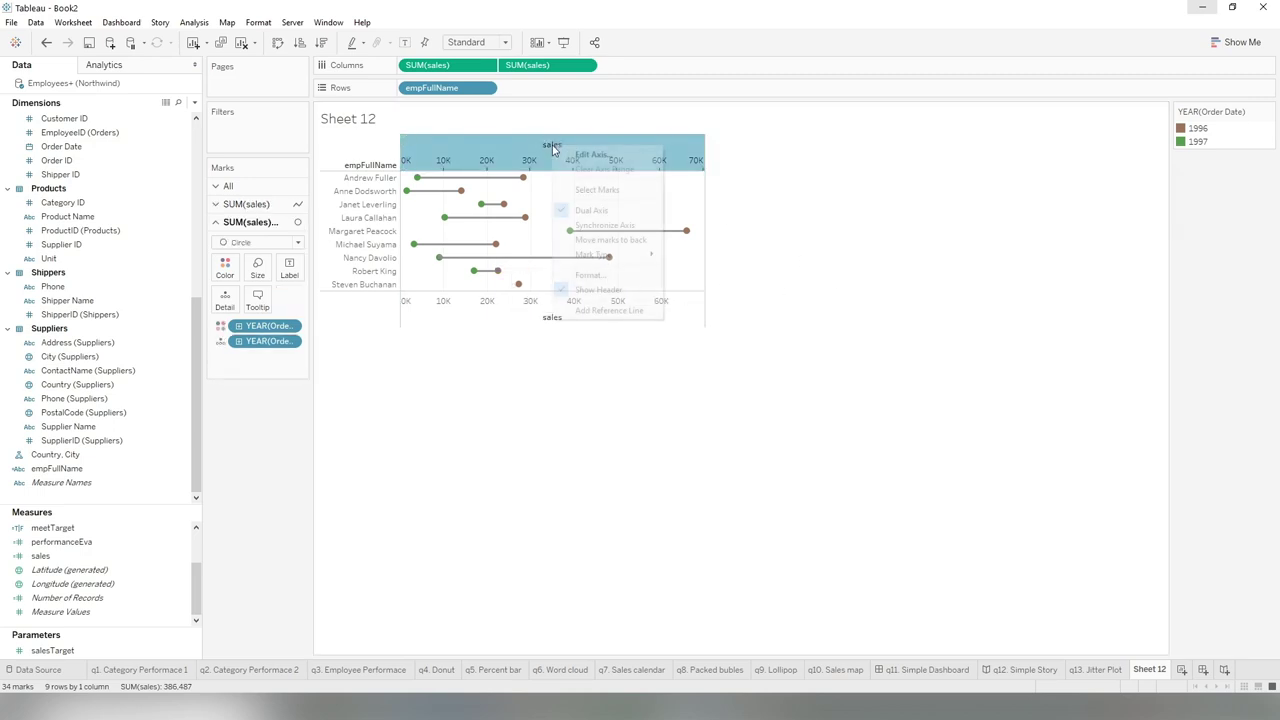
pyautogui.click(607, 289)
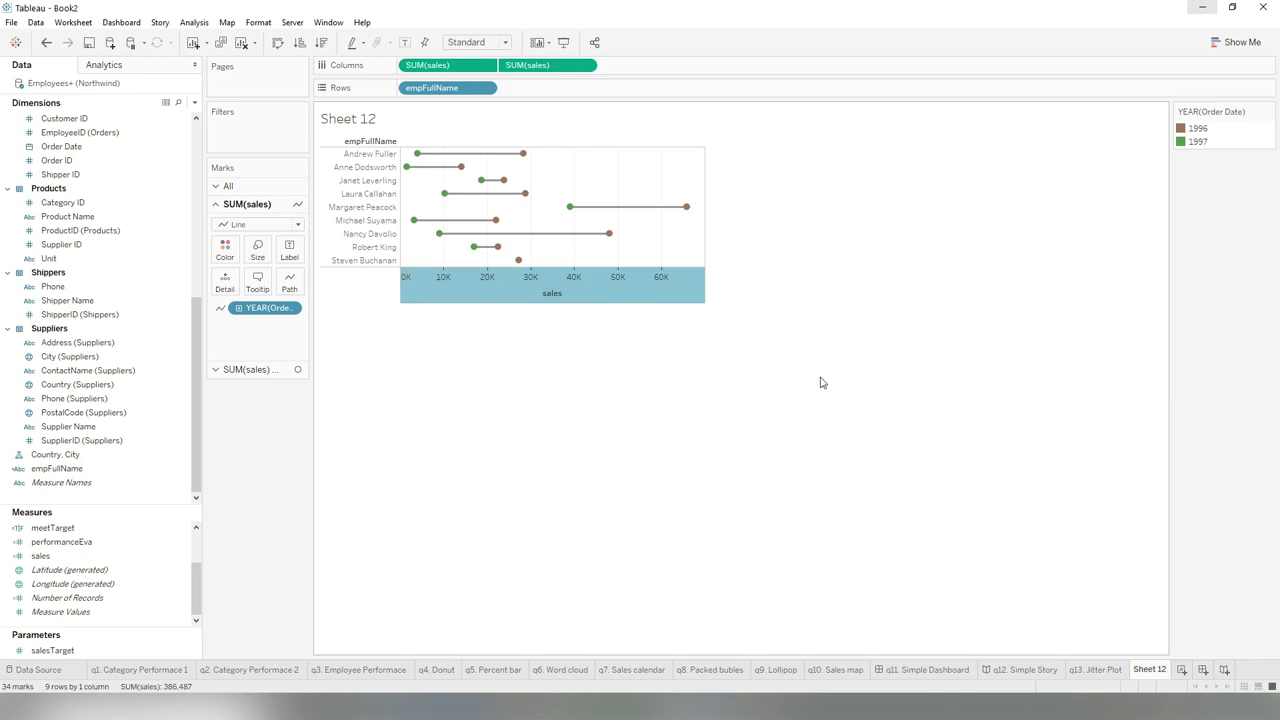
pyautogui.rightClick(615, 291)
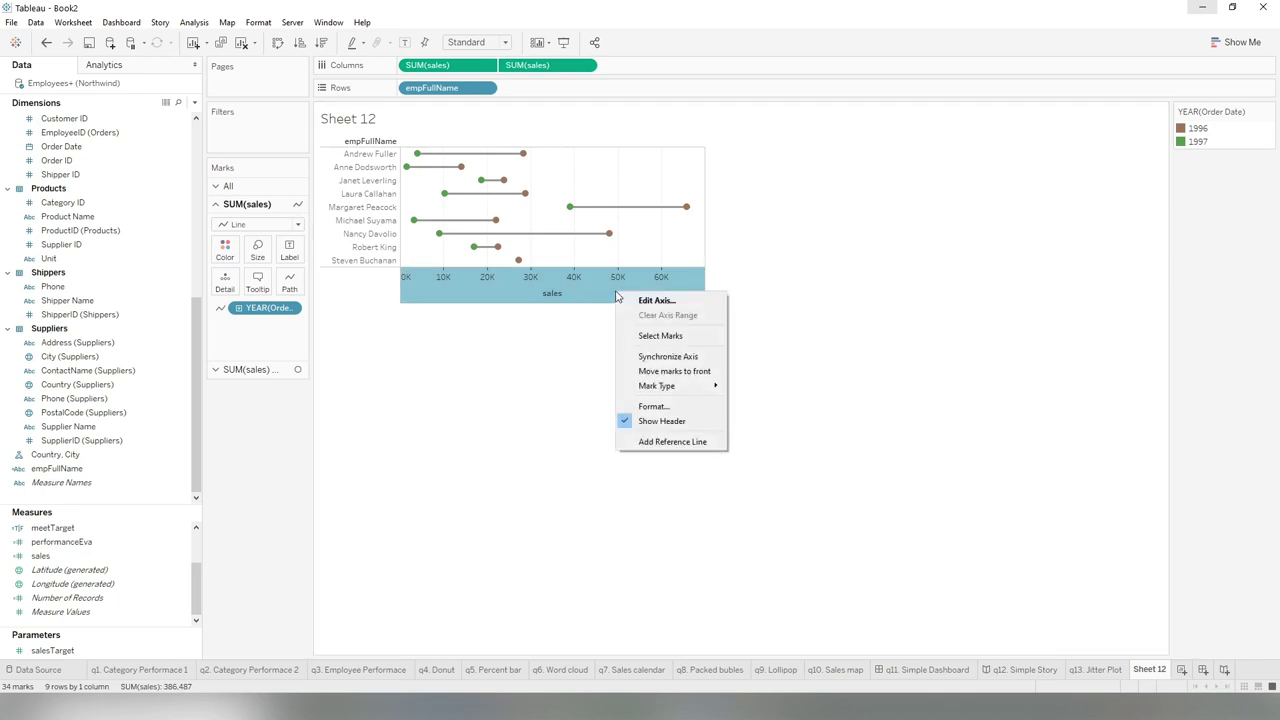
pyautogui.click(674, 421)
pyautogui.moveTo(618, 266); pyautogui.dragTo(653, 337)
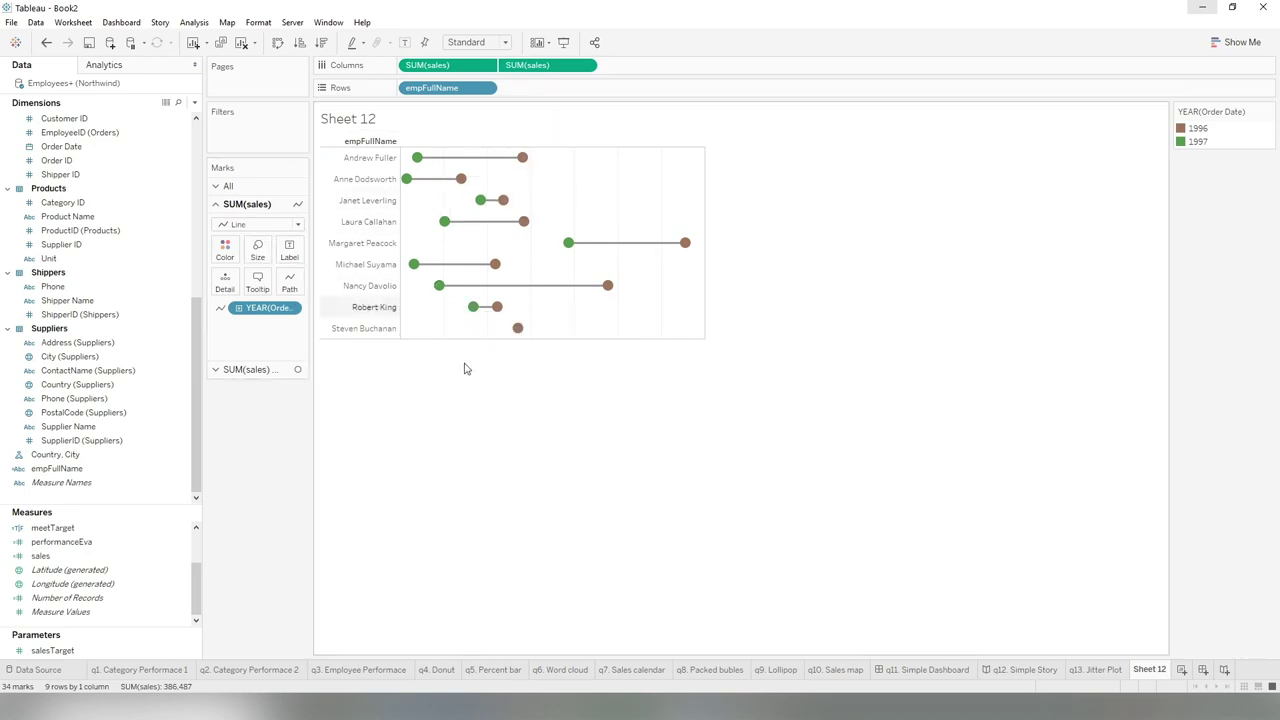
pyautogui.click(225, 250)
# - Review the dot and line colour settings without changes, then rename Sheet 12 to 'q14. Barbell chart'
pyautogui.click(429, 397)
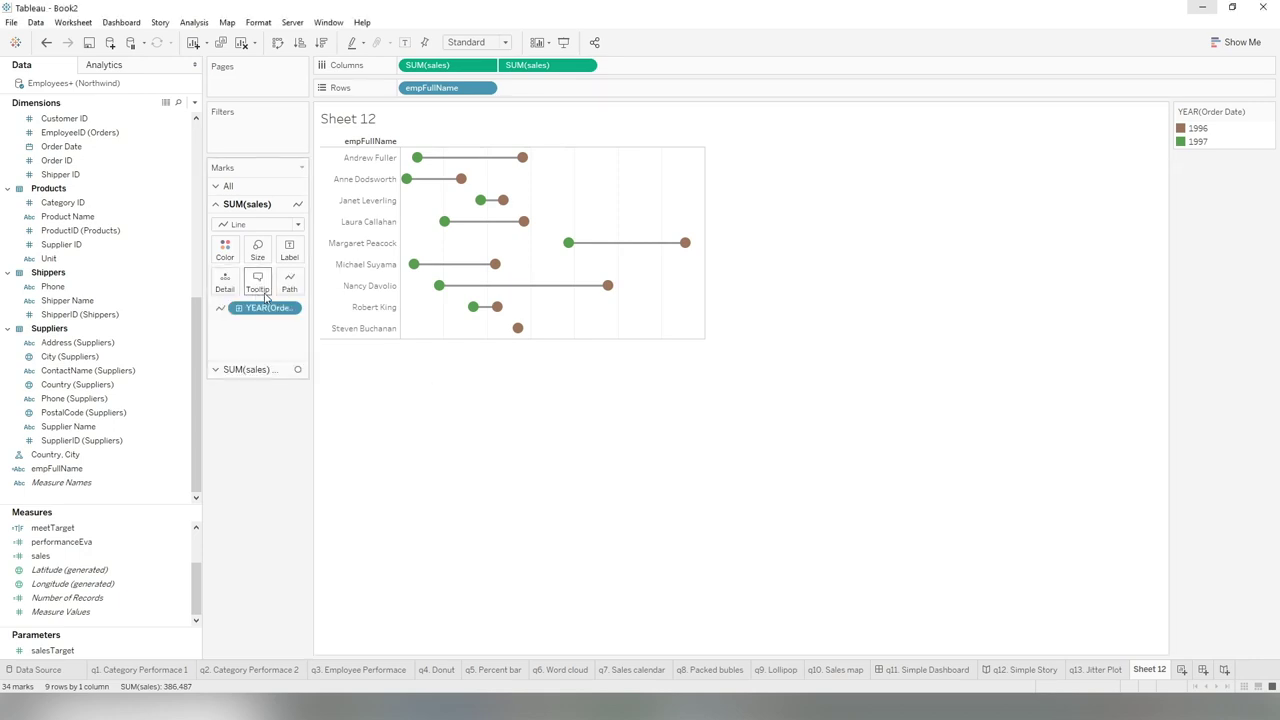
pyautogui.click(247, 372)
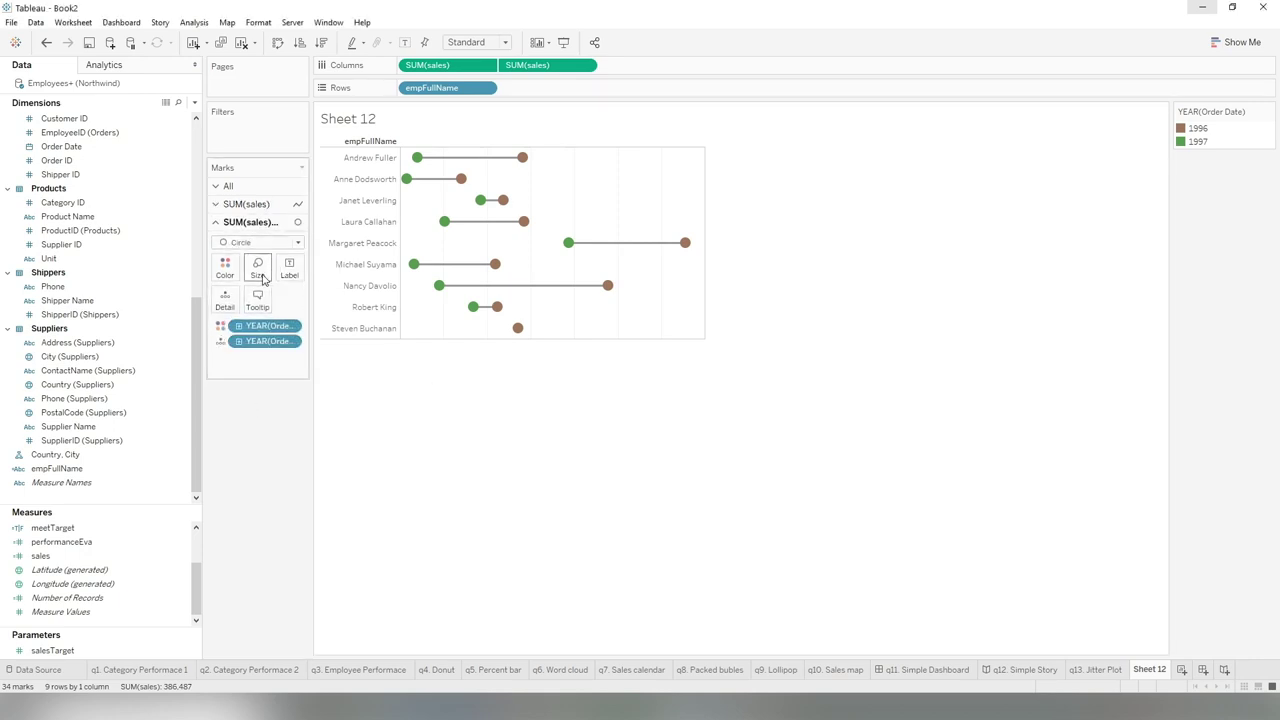
pyautogui.click(228, 270)
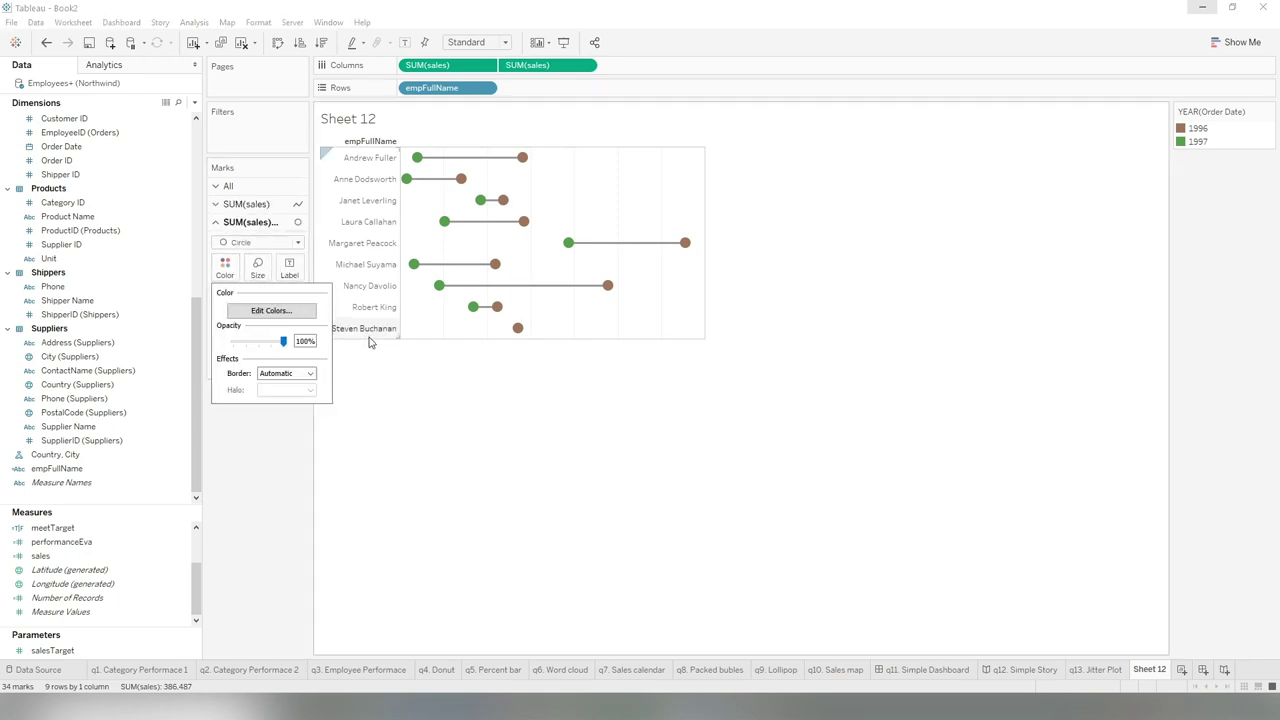
pyautogui.click(271, 310)
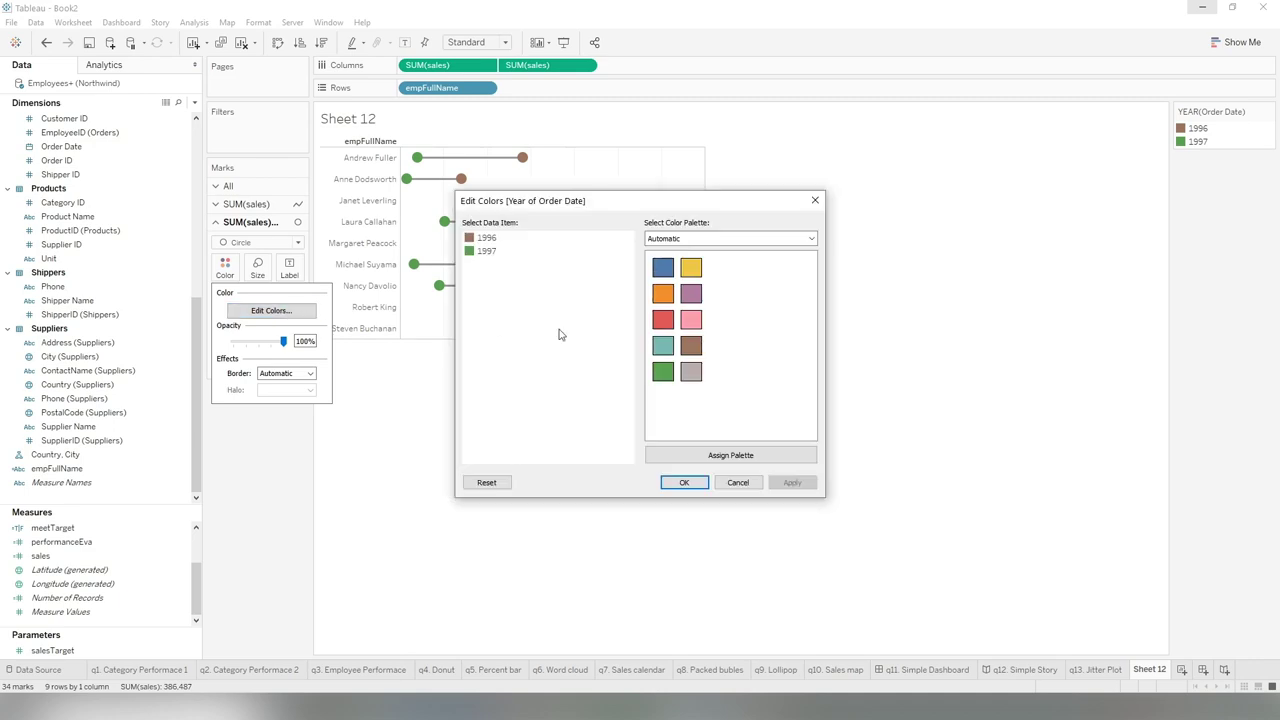
pyautogui.click(737, 483)
pyautogui.click(255, 205)
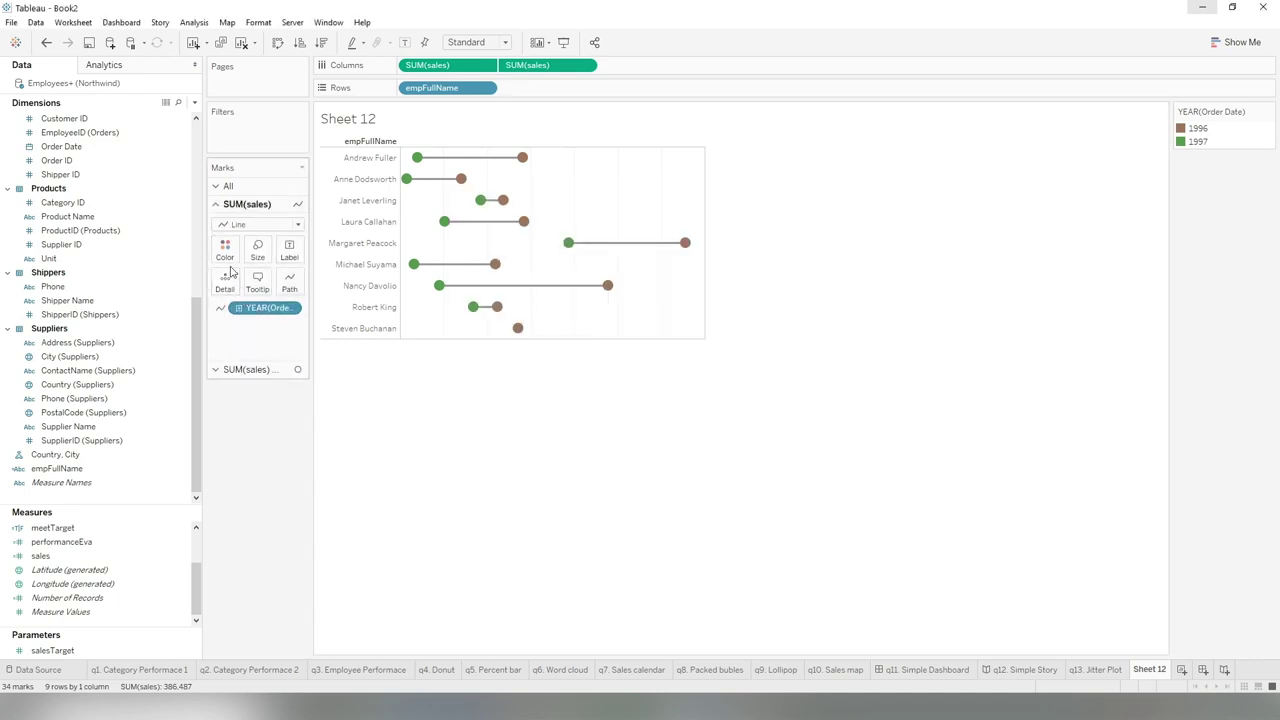
pyautogui.click(225, 248)
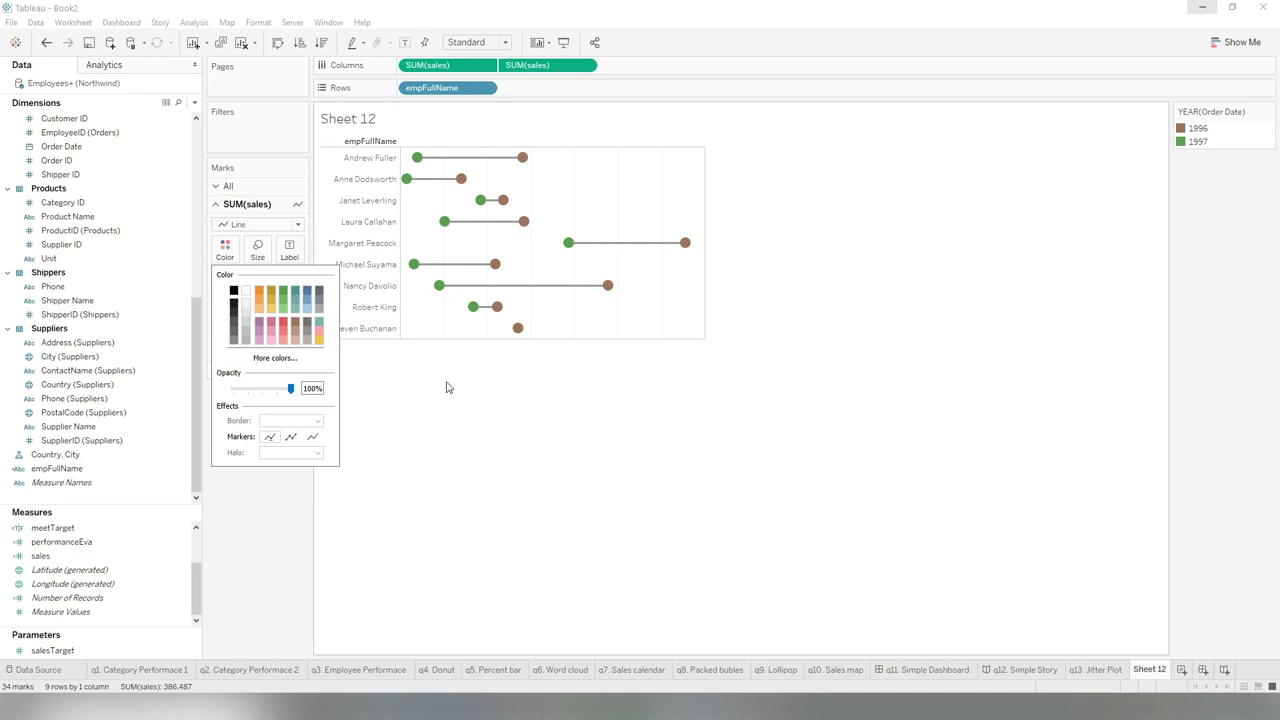
pyautogui.click(599, 425)
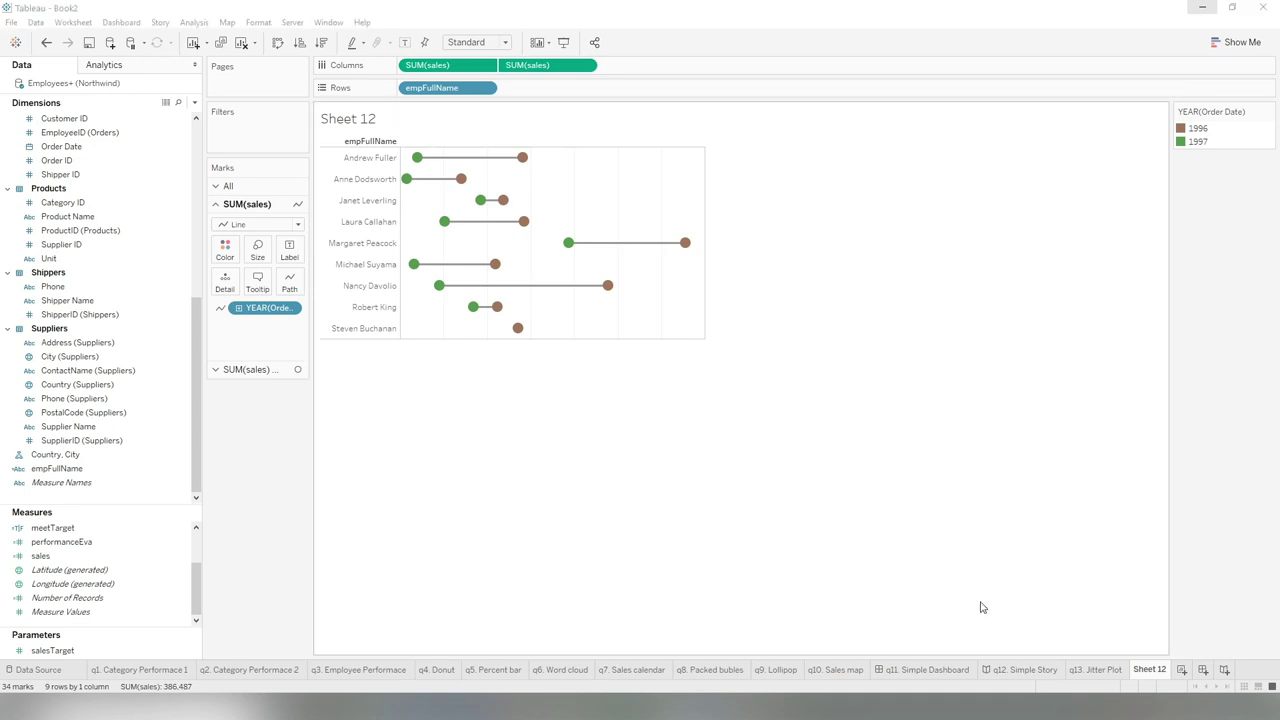
pyautogui.doubleClick(1149, 673)
pyautogui.write('q14. Barbell chart')
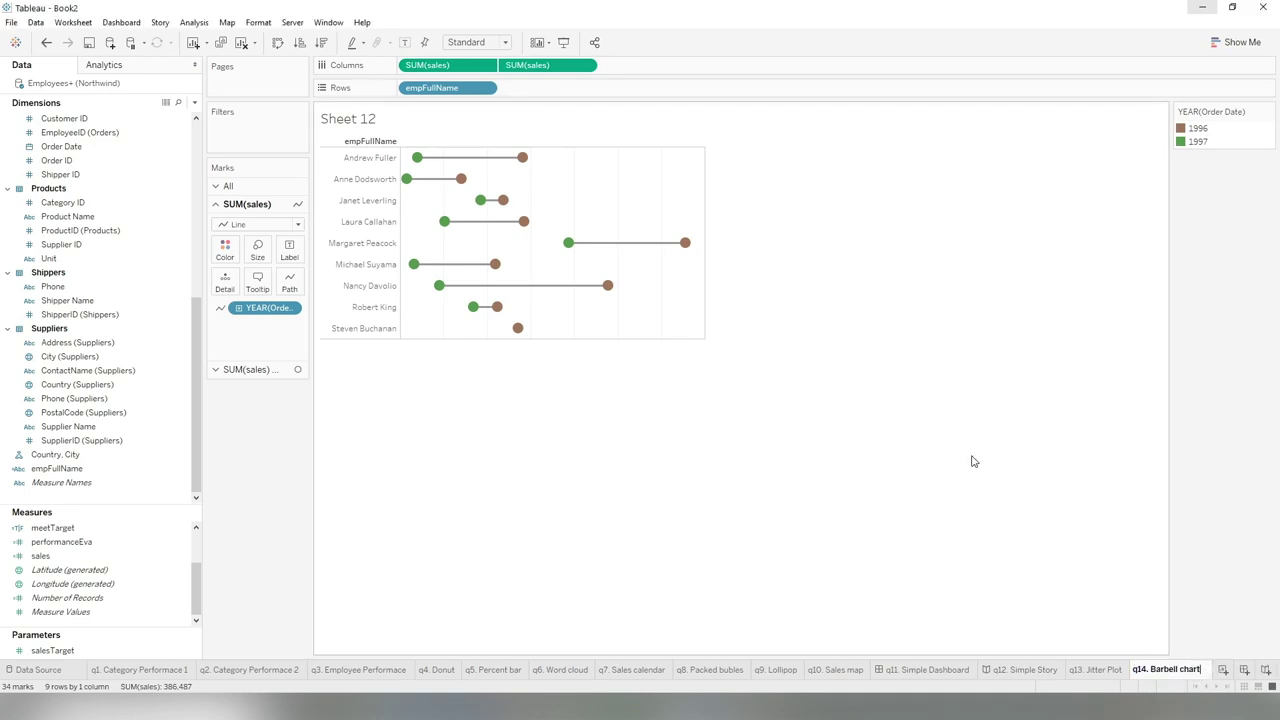